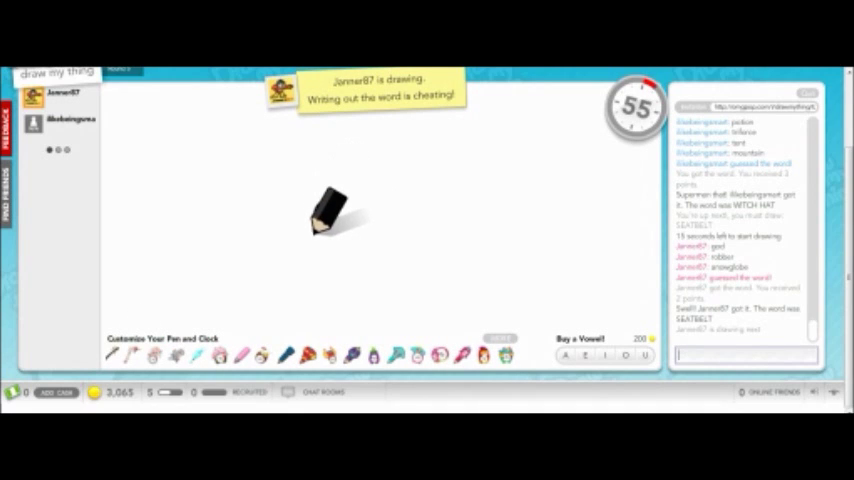
Guess red head, blue head, water and alien, then clown, which is accepted
mouse_move(340, 192)
mouse_down()
mouse_move(318, 235)
mouse_move(340, 270)
mouse_move(395, 275)
mouse_move(422, 240)
mouse_move(415, 195)
mouse_move(340, 175)
mouse_move(325, 192)
mouse_up()
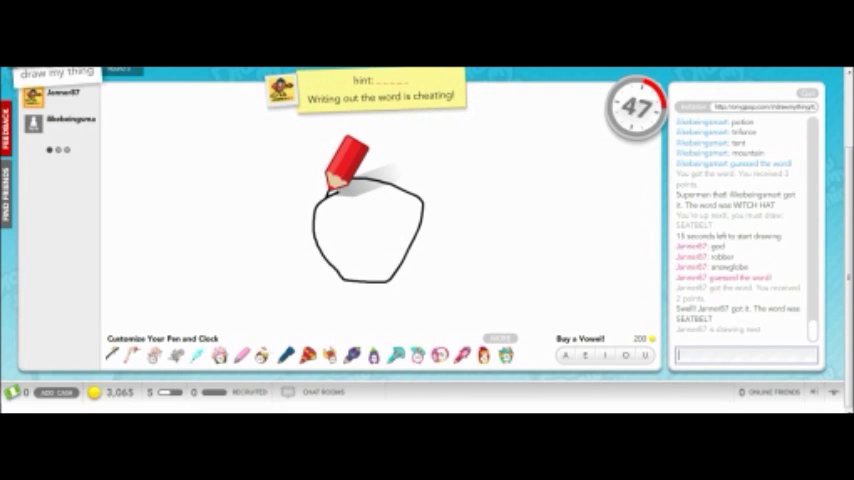
text(ed head)
key(Return)
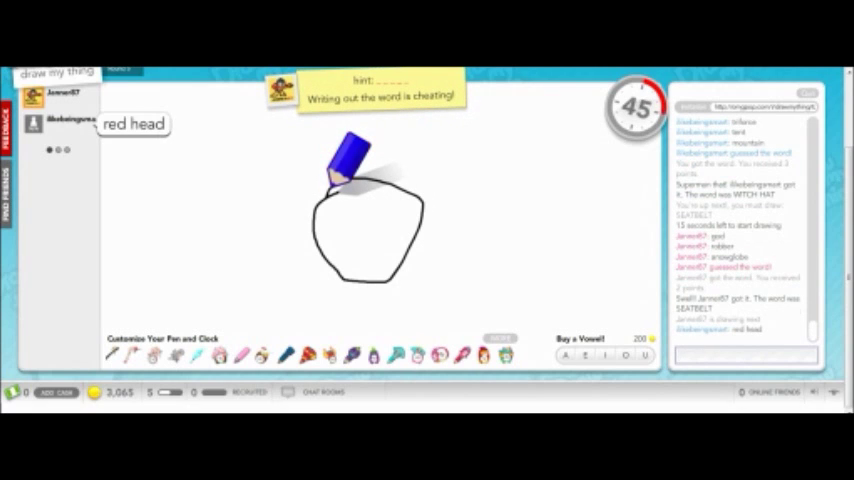
text(blu)
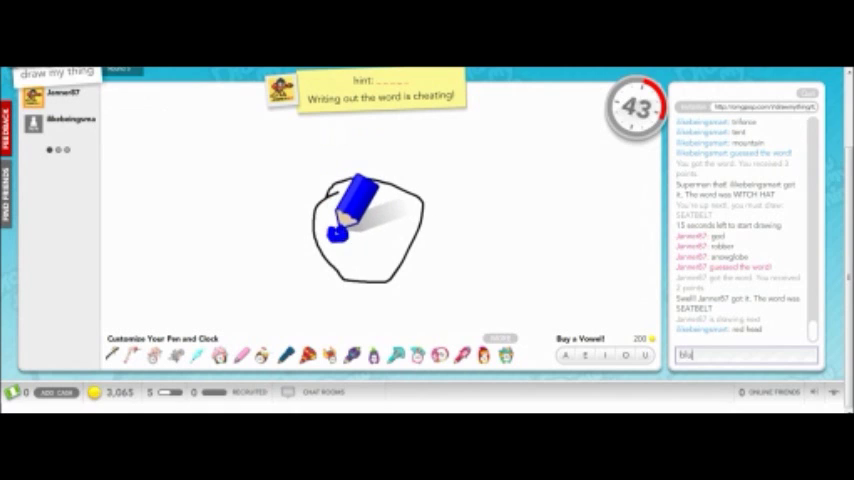
text(e head)
key(Return)
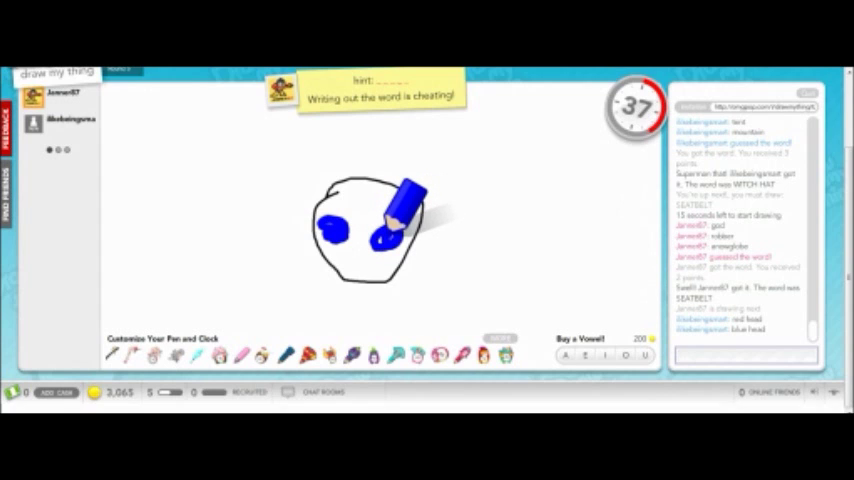
text(ter)
key(Return)
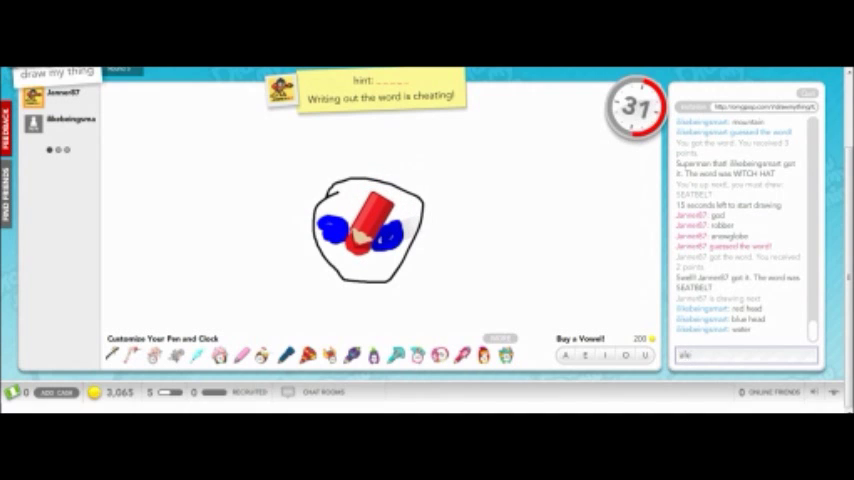
text(in)
key(Return)
text(ien)
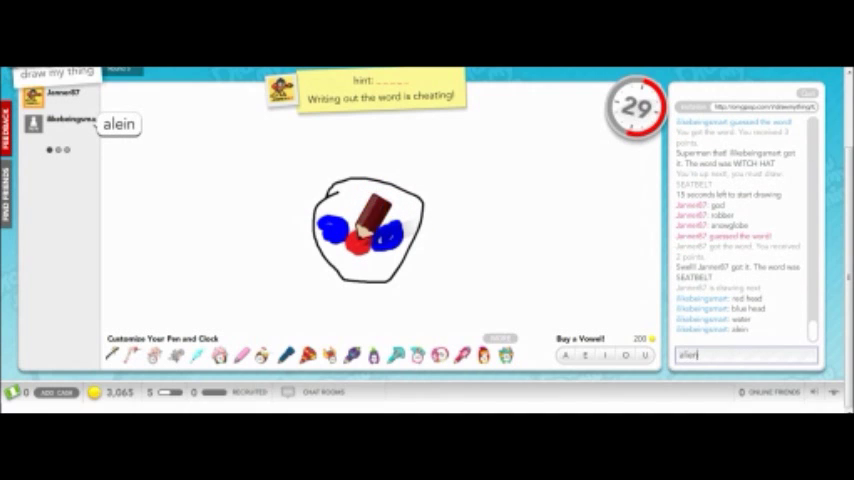
key(Return)
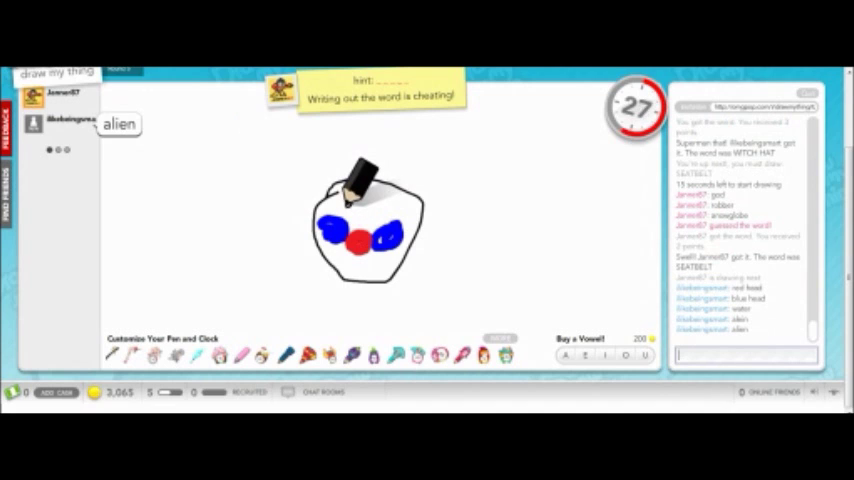
text(dclown)
key(Return)
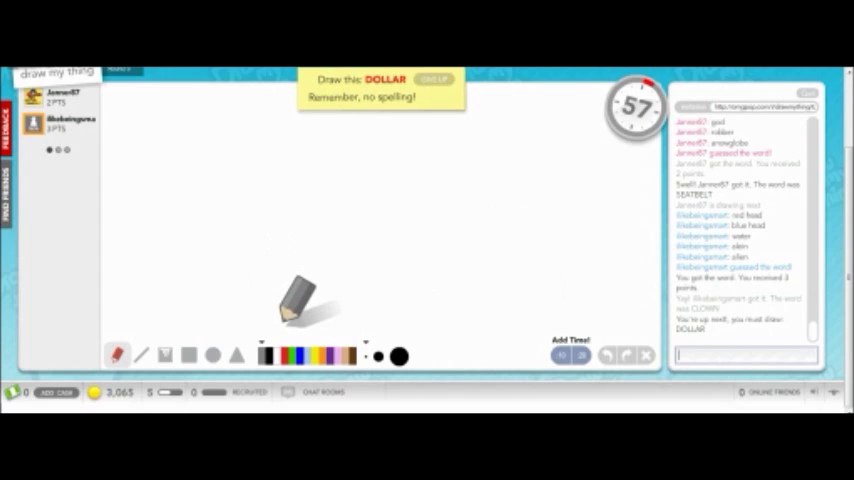
Draw a green banknote outline with dollar signs and a 1 inside it
mouse_move(242, 172)
mouse_down()
mouse_move(228, 258)
mouse_move(370, 275)
mouse_move(500, 265)
mouse_move(528, 245)
mouse_move(542, 150)
mouse_move(232, 168)
mouse_move(265, 176)
mouse_move(250, 195)
mouse_move(262, 196)
mouse_move(250, 205)
mouse_move(256, 215)
mouse_up()
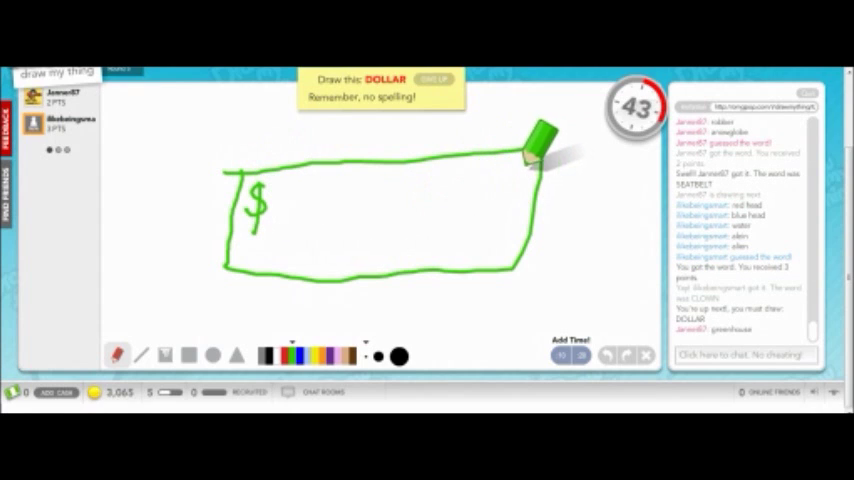
mouse_move(515, 175)
mouse_down()
mouse_move(495, 200)
mouse_move(498, 222)
mouse_up()
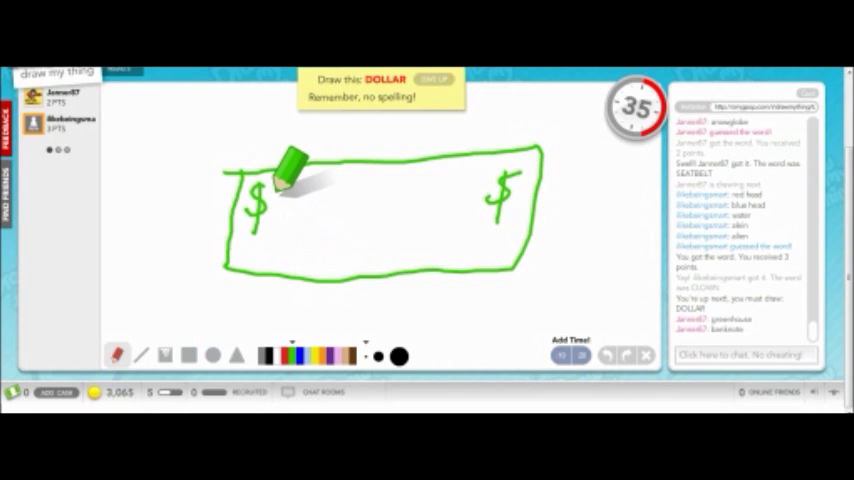
drag(278, 185, 318, 205)
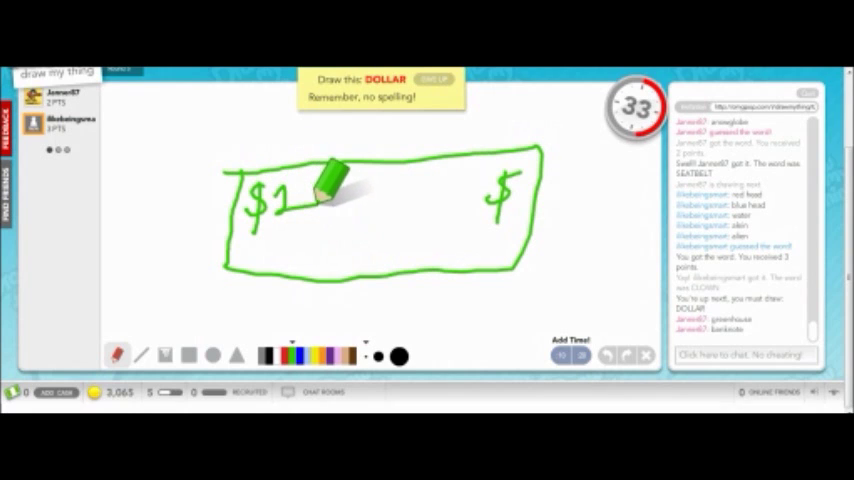
drag(525, 185, 510, 195)
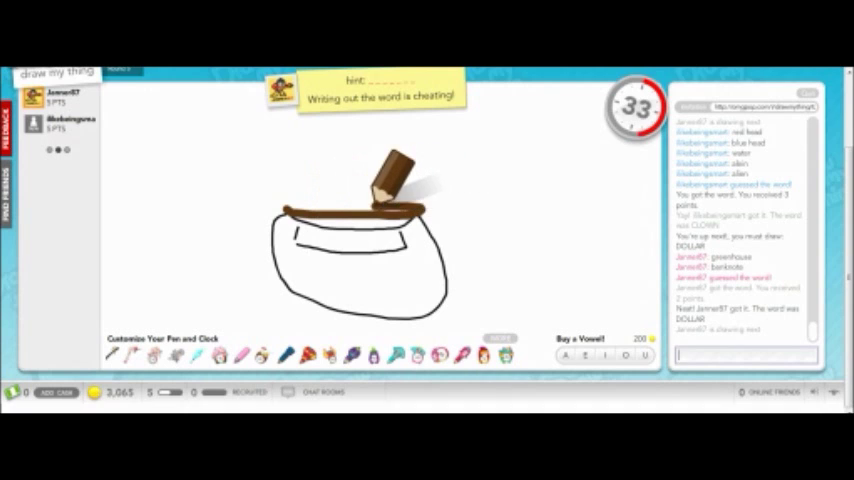
text(jackpot)
Submit the guesses jackpot, brown and furnace for the opponent's drawing
key(Return)
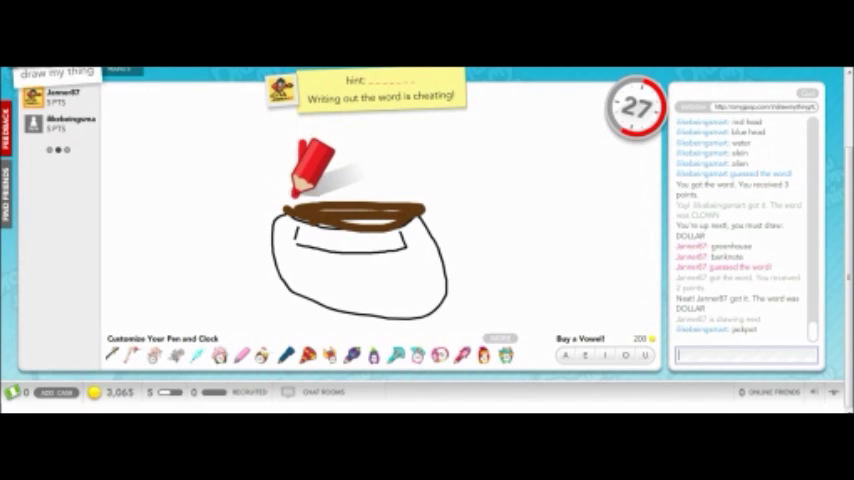
text(brown)
key(Return)
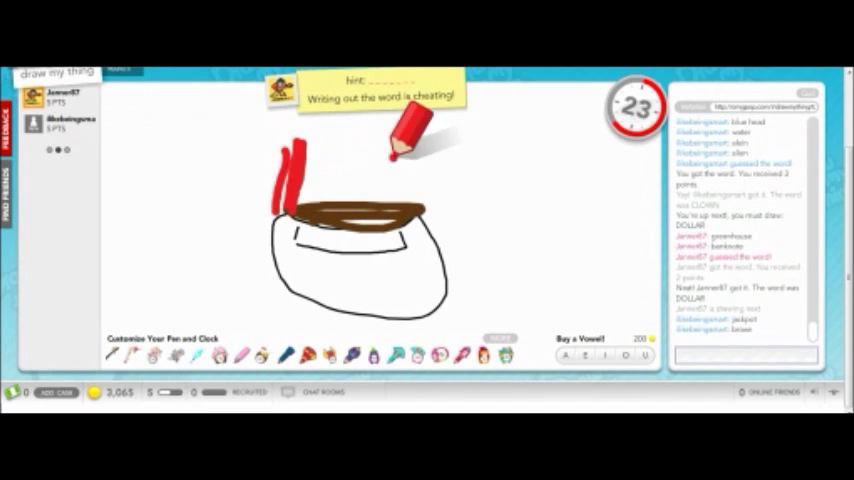
text(e)
key(Return)
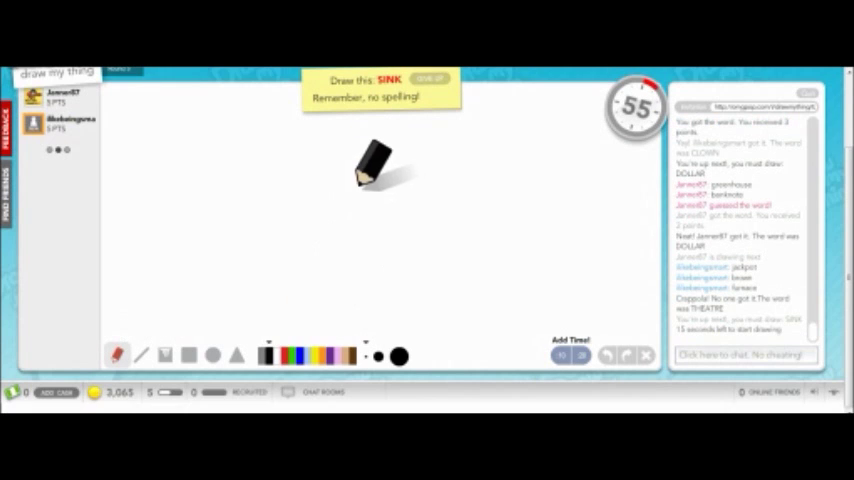
Draw a black oval sink basin with an upright faucet and curved spout
mouse_move(362, 215)
mouse_down()
mouse_move(415, 265)
mouse_move(362, 215)
mouse_up()
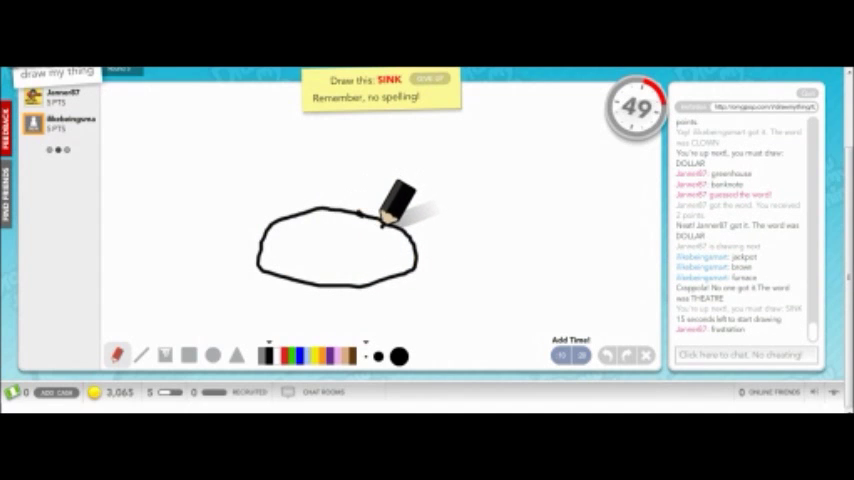
drag(385, 222, 362, 190)
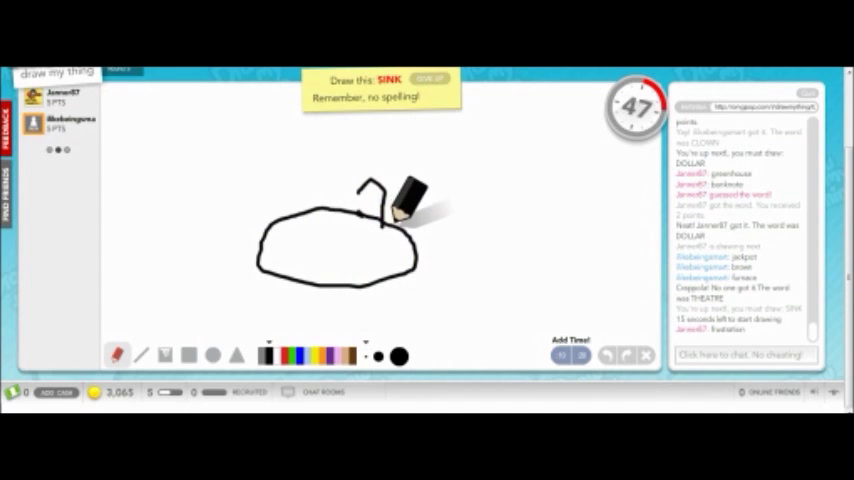
drag(395, 228, 378, 178)
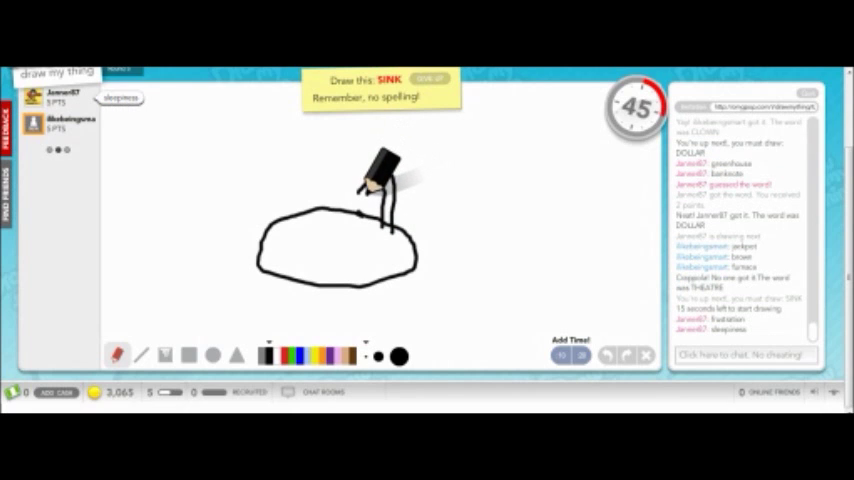
drag(358, 192, 395, 180)
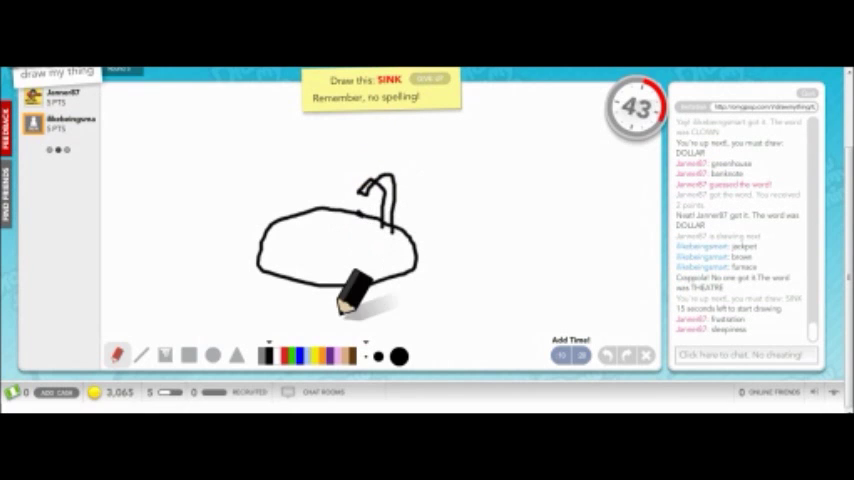
Add blue water falling into the basin and touch up its left edge in black
click(300, 355)
click(358, 203)
click(357, 212)
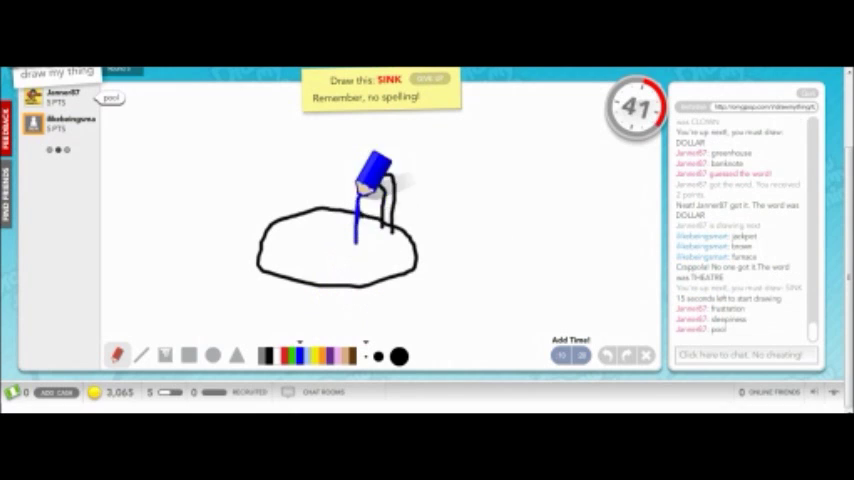
drag(362, 195, 352, 245)
drag(368, 195, 362, 240)
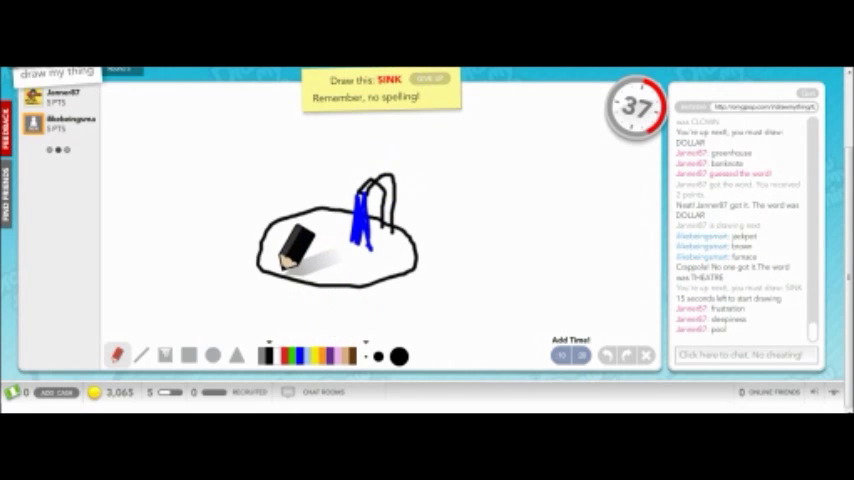
mouse_move(255, 262)
mouse_down()
mouse_move(262, 300)
mouse_move(412, 262)
mouse_move(405, 290)
mouse_up()
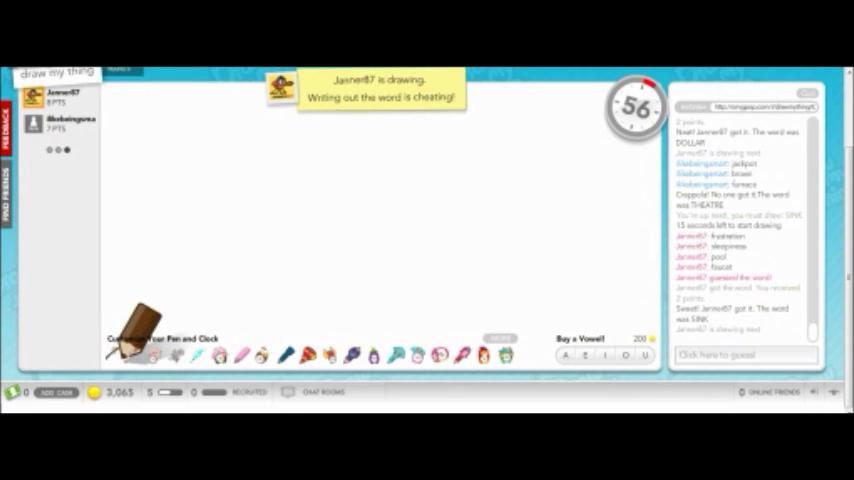
Drag across the canvas while the opponent draws the window for GLASS
drag(362, 178, 366, 262)
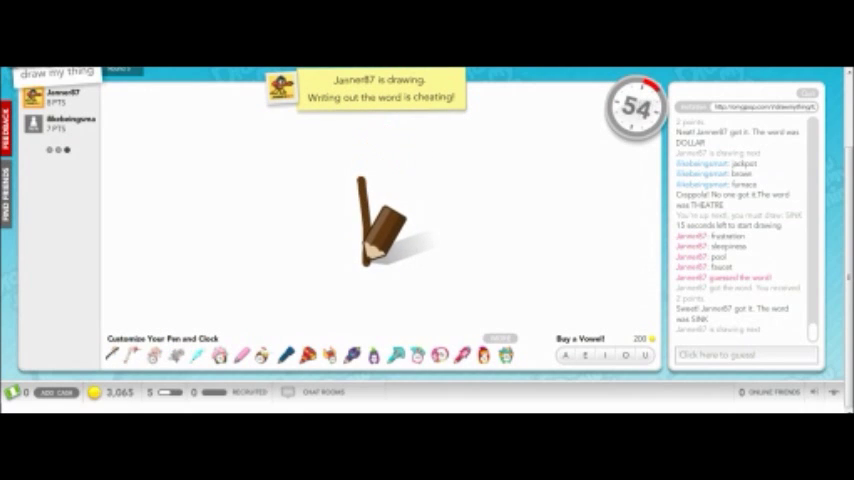
drag(290, 180, 430, 178)
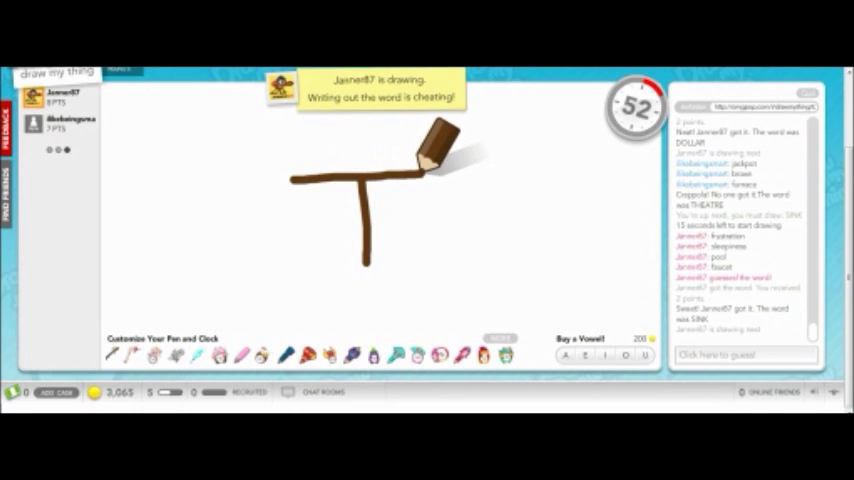
mouse_move(430, 178)
mouse_down()
mouse_move(445, 272)
mouse_move(292, 268)
mouse_move(292, 178)
mouse_up()
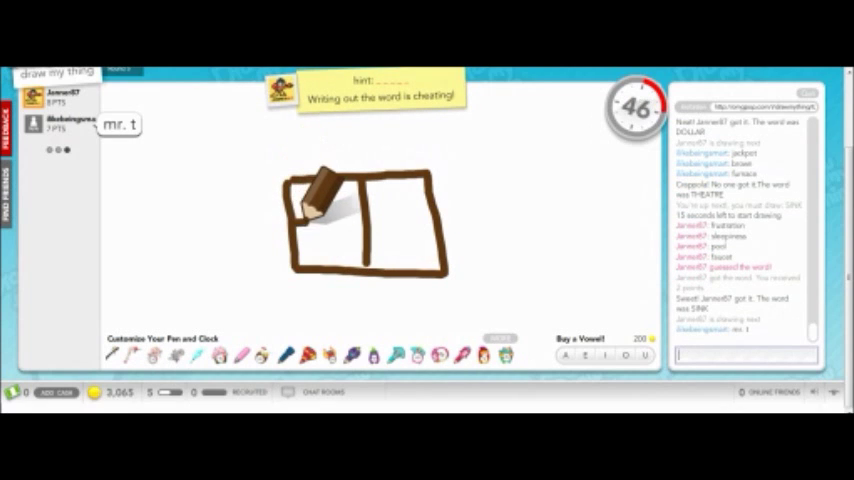
mouse_move(292, 220)
mouse_down()
mouse_move(400, 218)
mouse_move(438, 195)
mouse_up()
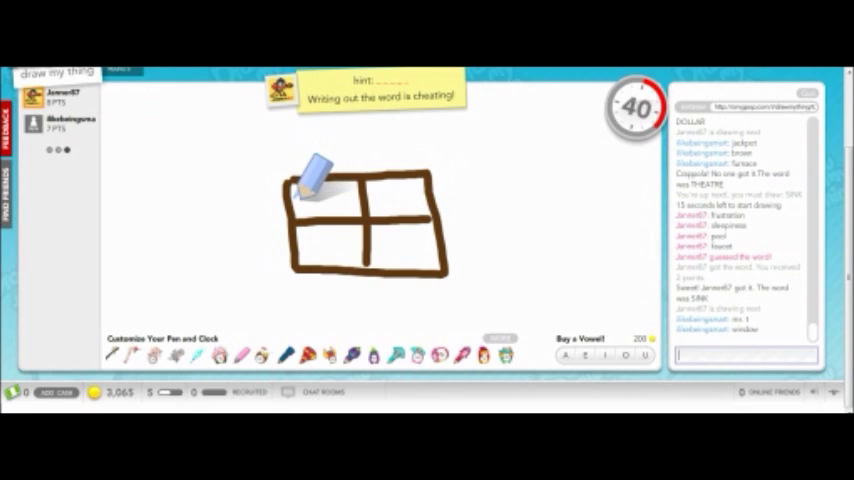
mouse_move(296, 196)
mouse_down()
mouse_move(340, 178)
mouse_move(368, 180)
mouse_up()
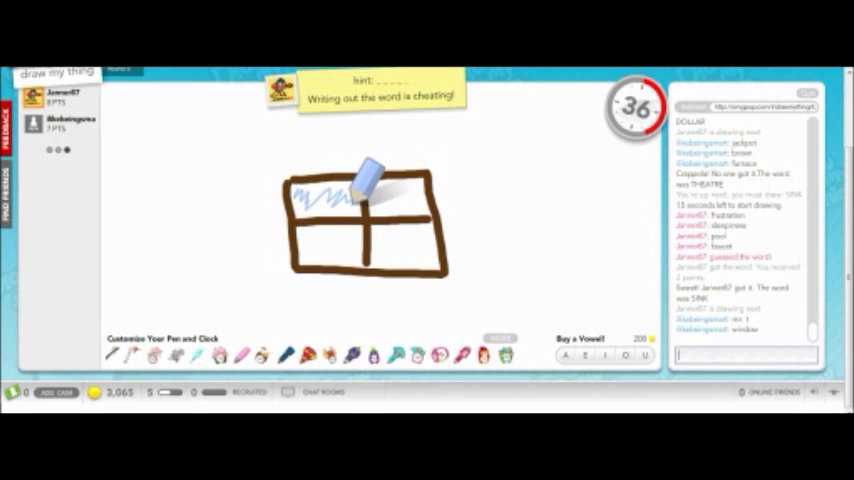
mouse_move(300, 250)
mouse_down()
mouse_move(355, 230)
mouse_move(360, 238)
mouse_up()
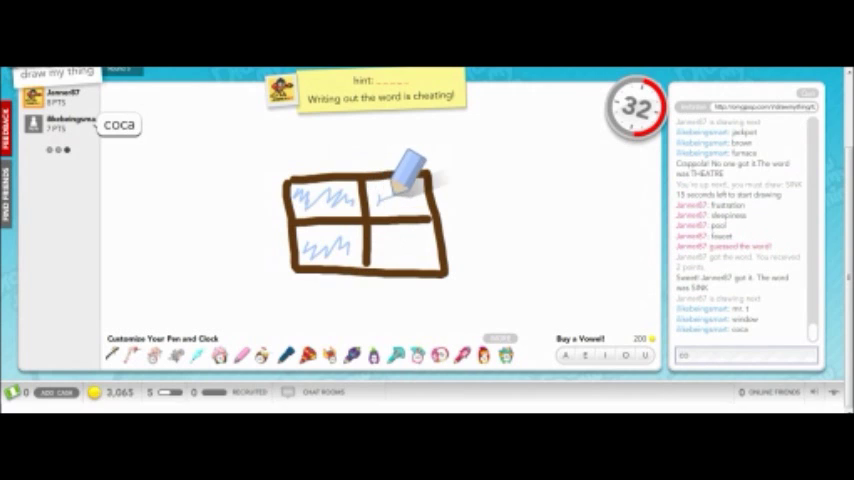
drag(378, 205, 432, 190)
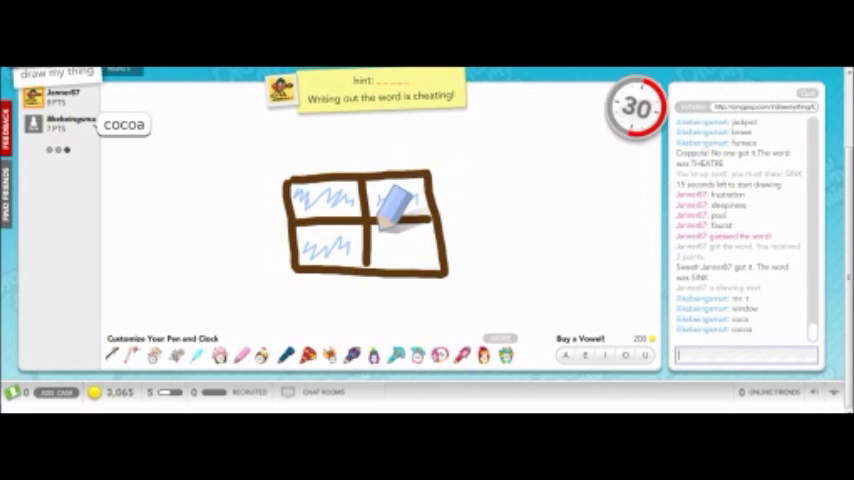
drag(378, 248, 432, 235)
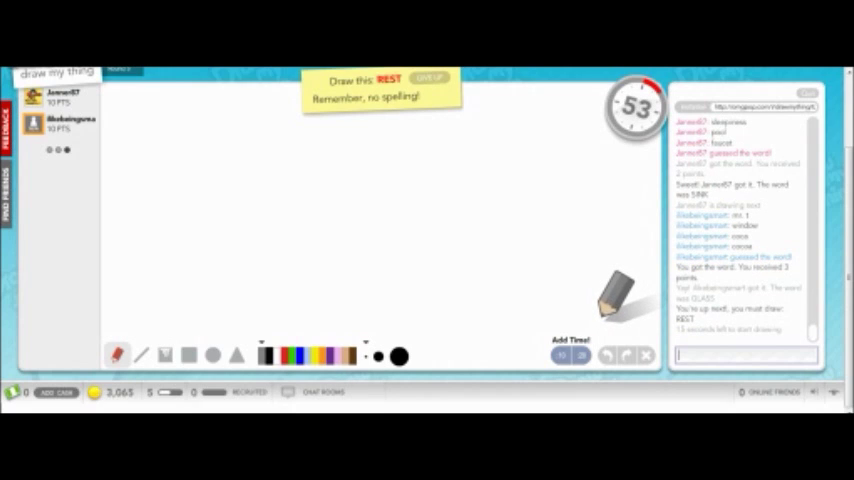
Draw a black bed with two legs and a grey pillow on it
click(603, 312)
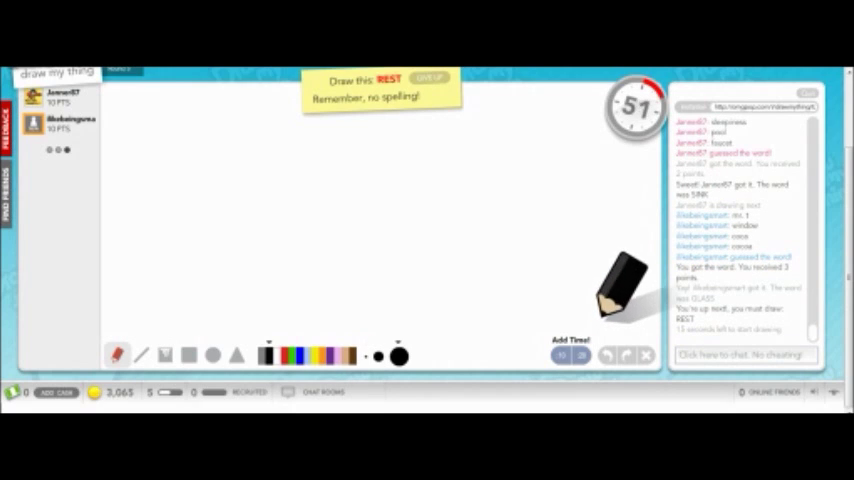
mouse_move(288, 238)
mouse_down()
mouse_move(348, 218)
mouse_move(470, 295)
mouse_up()
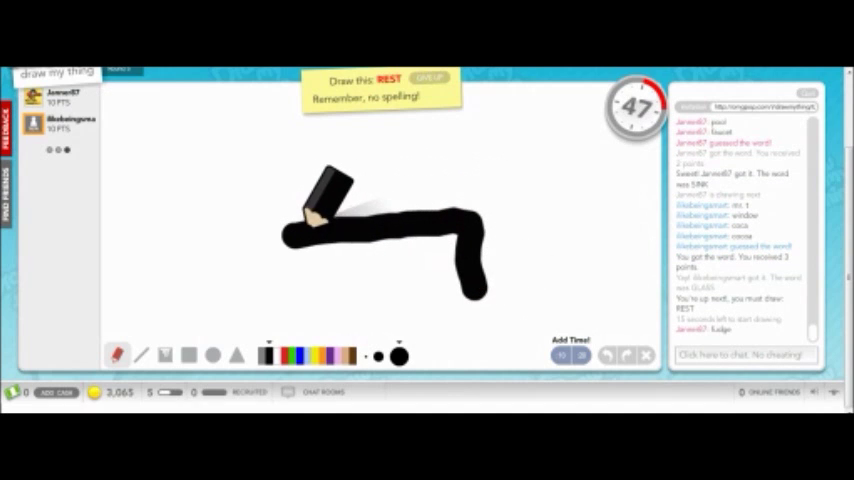
mouse_move(290, 235)
mouse_down()
mouse_move(282, 252)
mouse_move(290, 298)
mouse_up()
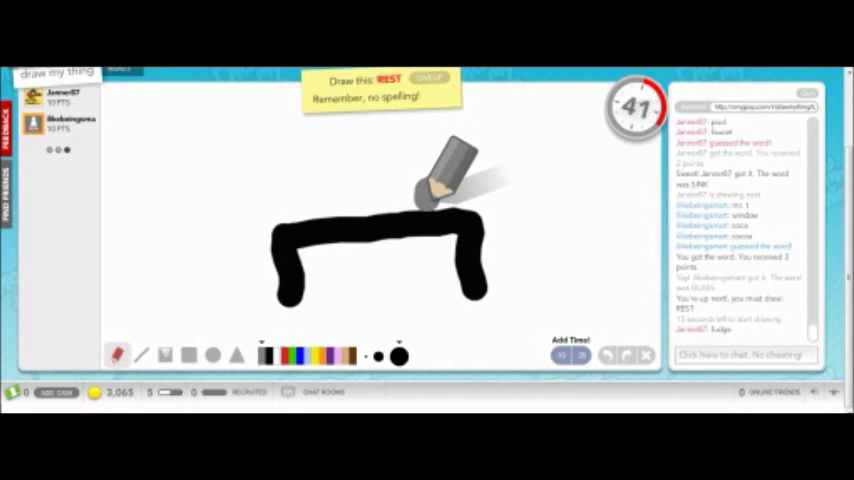
drag(428, 200, 438, 185)
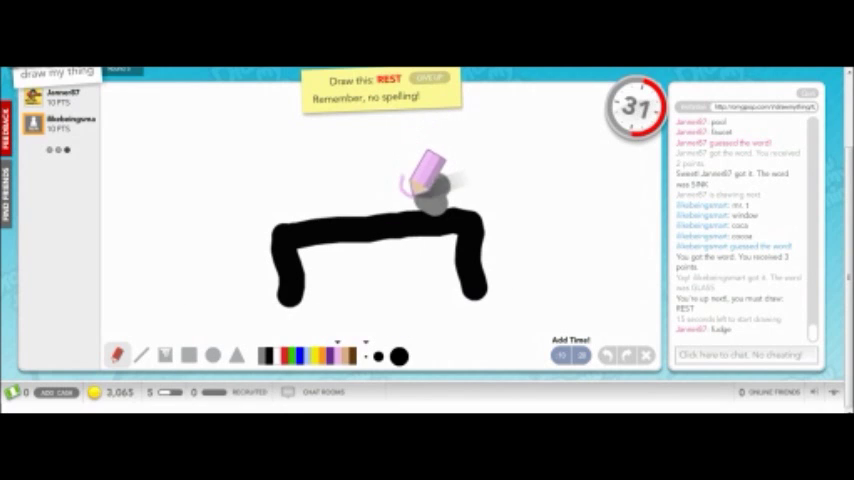
Draw a pink sleeping figure beside the pillow with zzz's above it
mouse_move(408, 178)
mouse_down()
mouse_move(420, 192)
mouse_move(330, 235)
mouse_up()
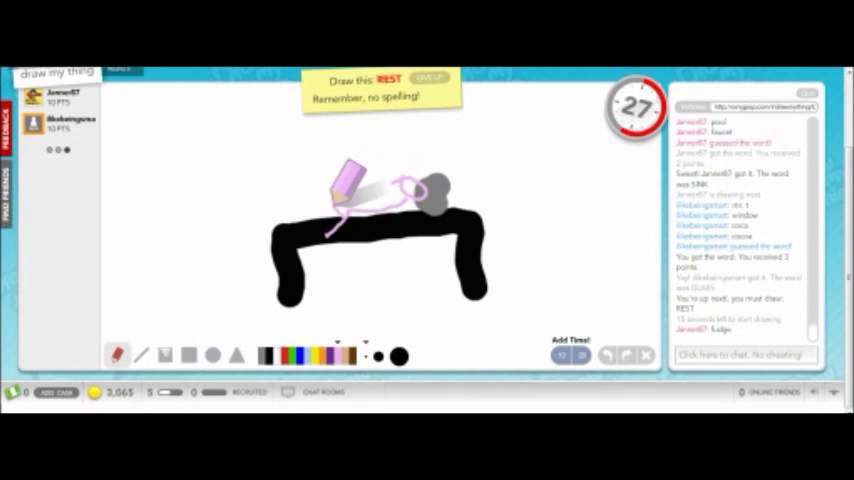
mouse_move(375, 205)
mouse_down()
mouse_move(385, 200)
mouse_move(365, 215)
mouse_up()
drag(395, 190, 420, 185)
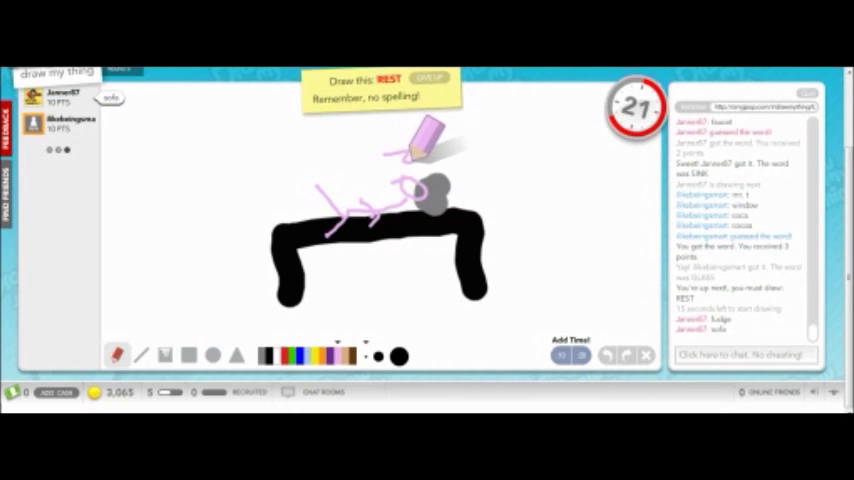
drag(388, 158, 458, 152)
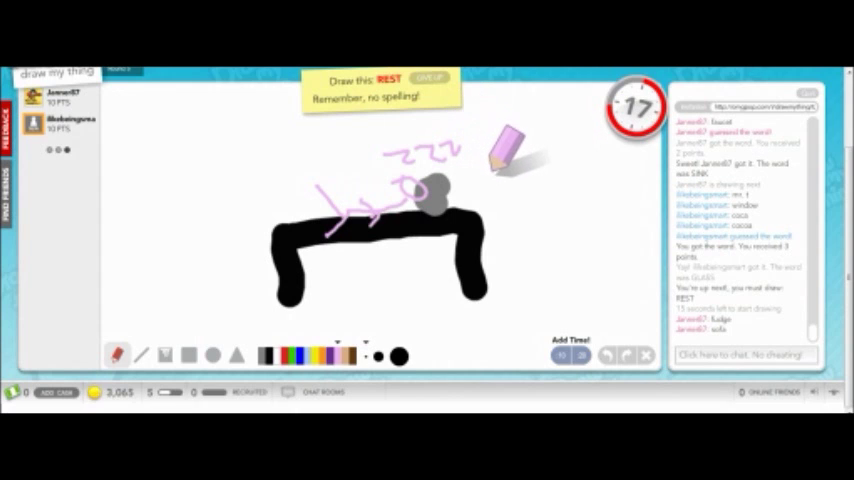
mouse_move(465, 132)
mouse_down()
mouse_move(478, 150)
mouse_move(500, 148)
mouse_up()
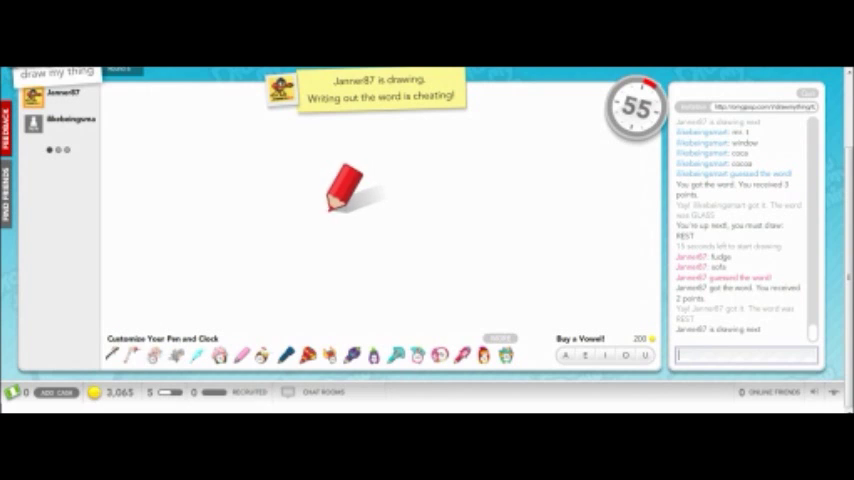
Guess comb, then braces, for the opponent's red teeth drawing
mouse_move(328, 210)
mouse_down()
mouse_move(410, 208)
mouse_move(395, 218)
mouse_move(360, 218)
mouse_move(340, 216)
mouse_move(325, 200)
mouse_up()
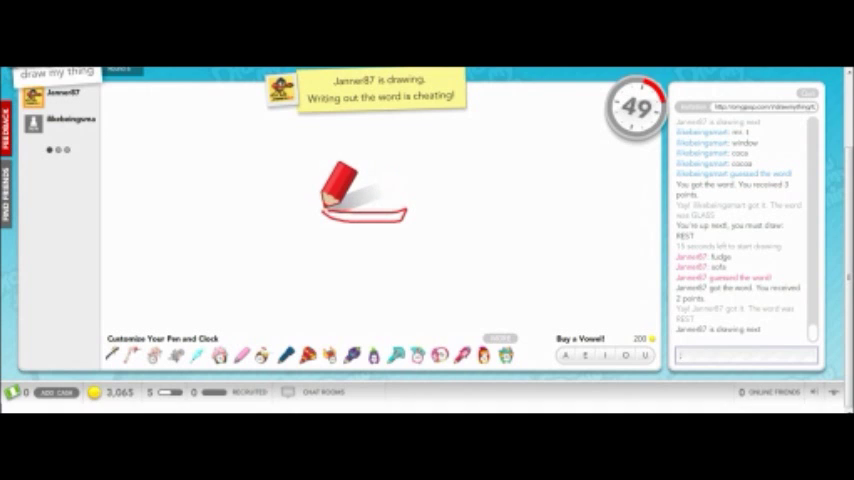
mouse_move(328, 210)
mouse_down()
mouse_move(402, 230)
mouse_move(370, 245)
mouse_move(345, 240)
mouse_move(328, 218)
mouse_up()
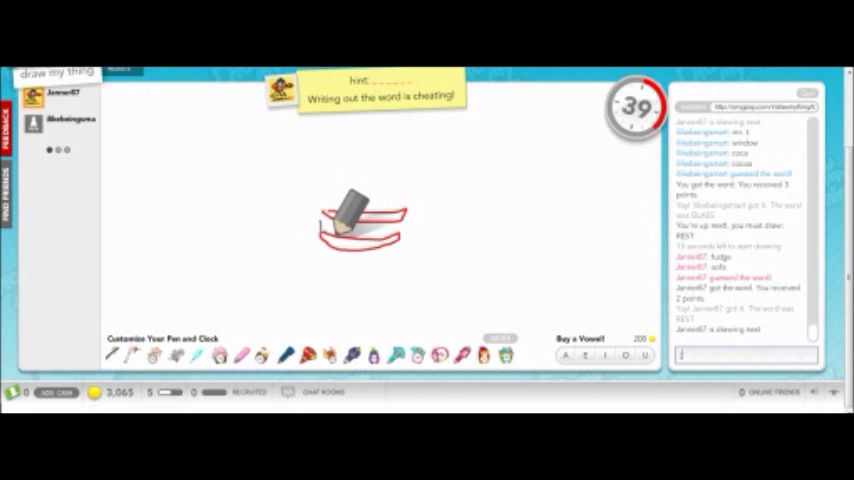
mouse_move(332, 218)
mouse_down()
mouse_move(332, 236)
mouse_move(395, 236)
mouse_up()
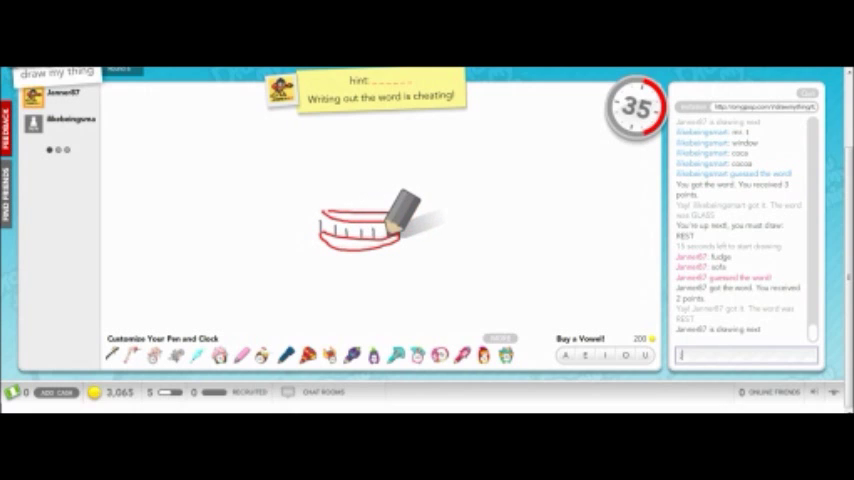
text(comb)
key(Return)
text(bro)
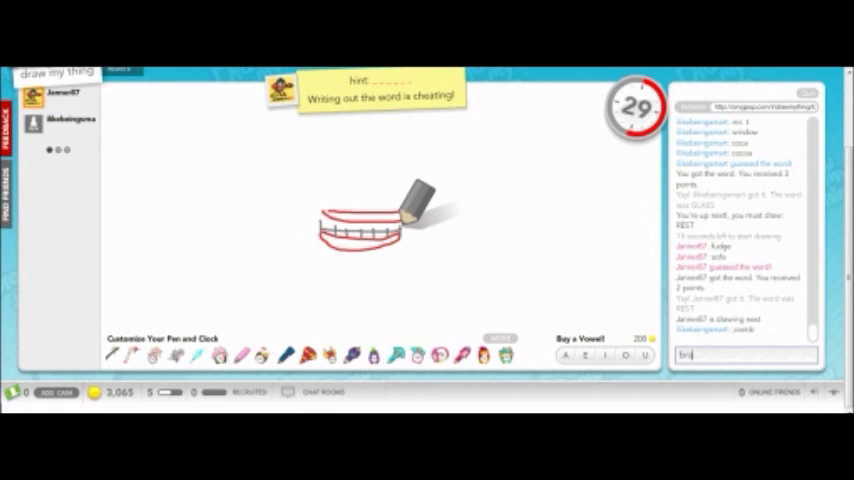
text(ces)
key(Return)
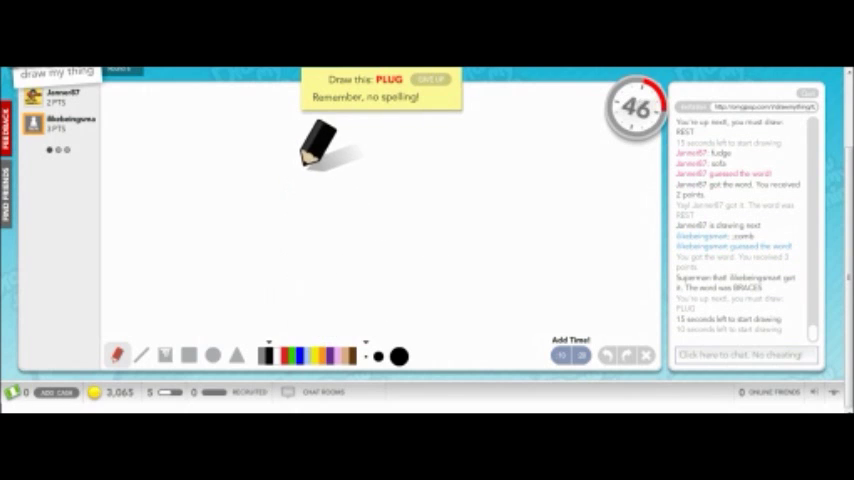
Draw a black outlet plate with upper and lower sockets and their holes
drag(300, 172, 310, 278)
mouse_move(298, 173)
mouse_down()
mouse_move(390, 175)
mouse_move(385, 278)
mouse_move(308, 284)
mouse_up()
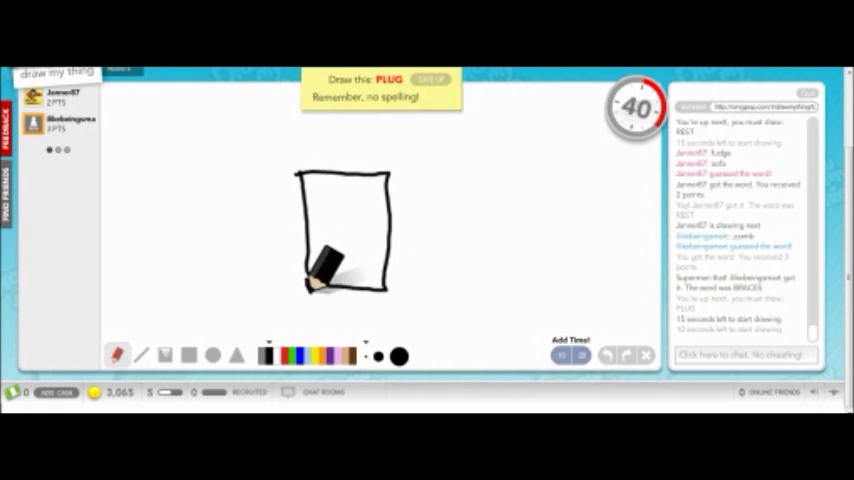
drag(308, 280, 313, 299)
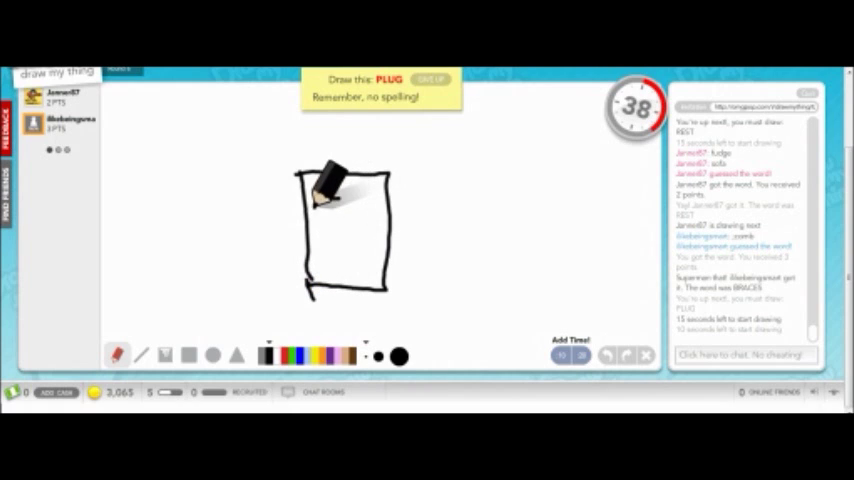
drag(340, 200, 342, 202)
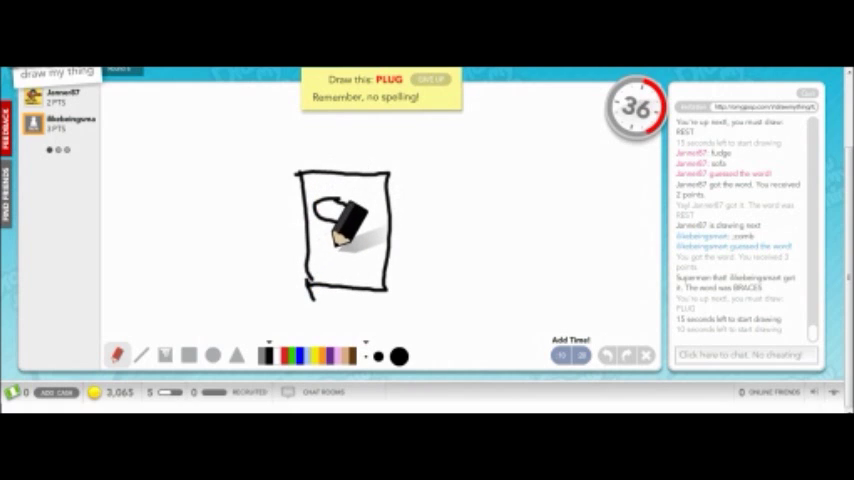
mouse_move(345, 245)
mouse_down()
mouse_move(342, 262)
mouse_move(338, 250)
mouse_up()
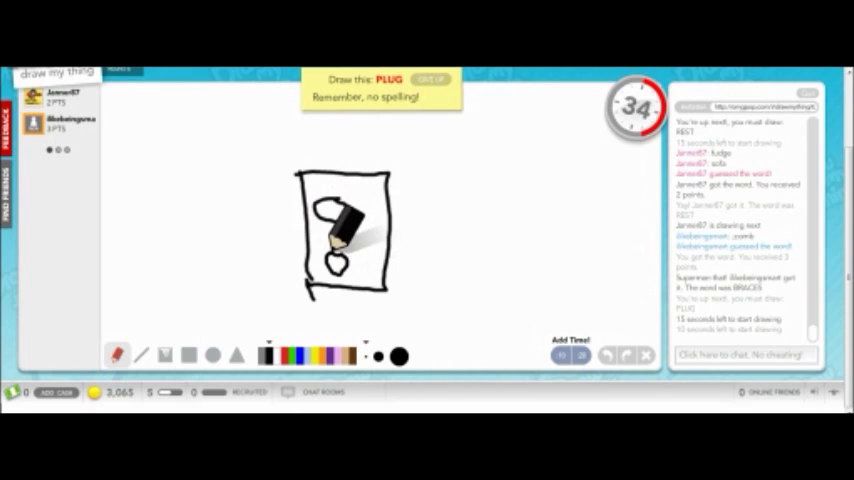
click(322, 208)
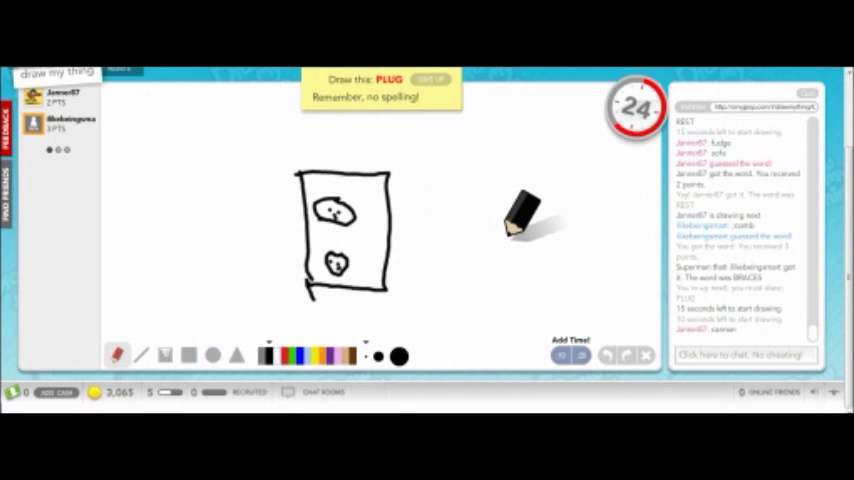
Draw a cord to the right of the outlet ending in a pronged plug
mouse_move(507, 237)
mouse_down()
mouse_move(545, 252)
mouse_move(655, 258)
mouse_up()
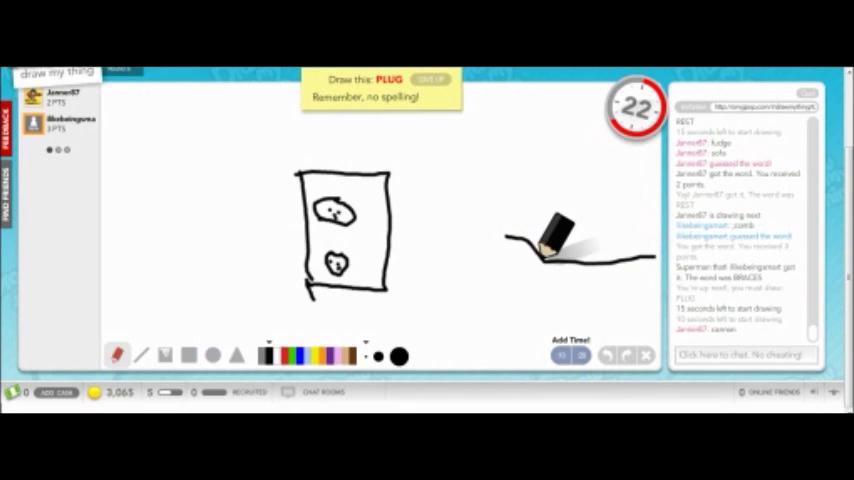
drag(500, 262, 488, 238)
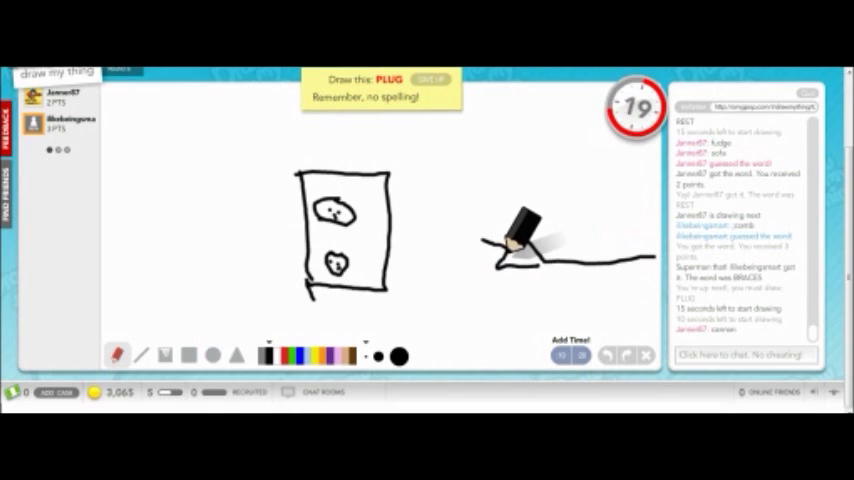
drag(498, 245, 481, 240)
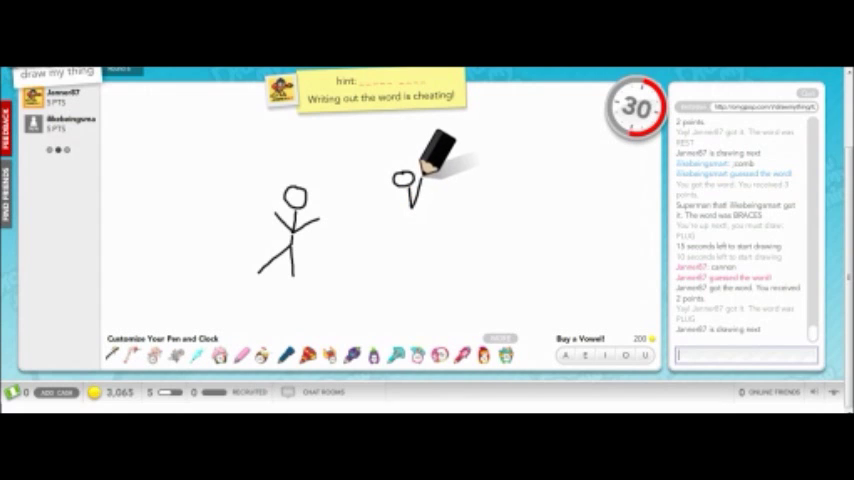
text(people)
Submit the guesses people, volley and dodgeball for the stick-figure scene
key(Return)
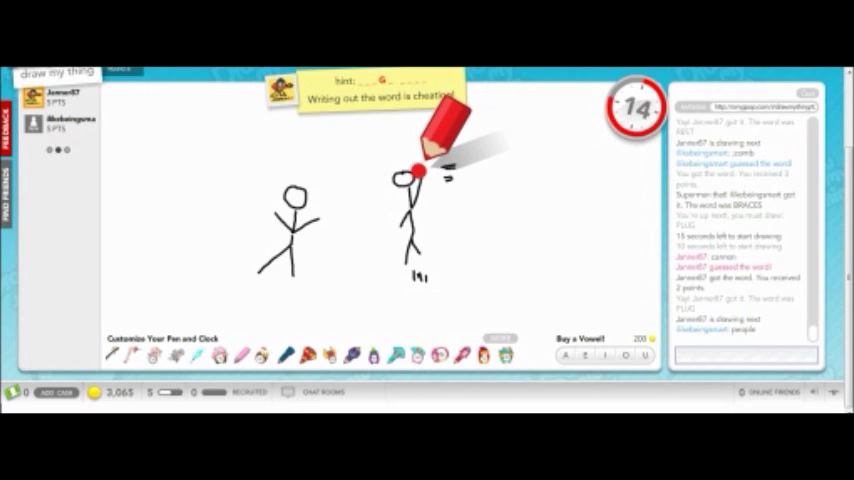
text(c)
key(Return)
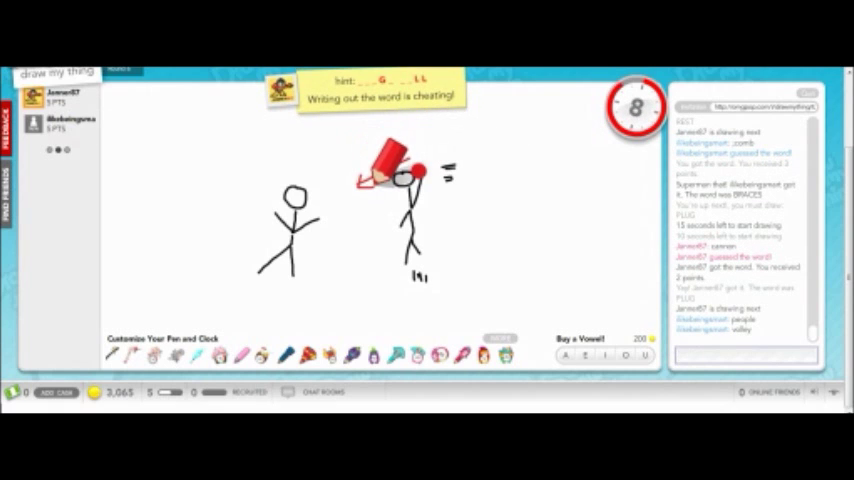
text(odge)
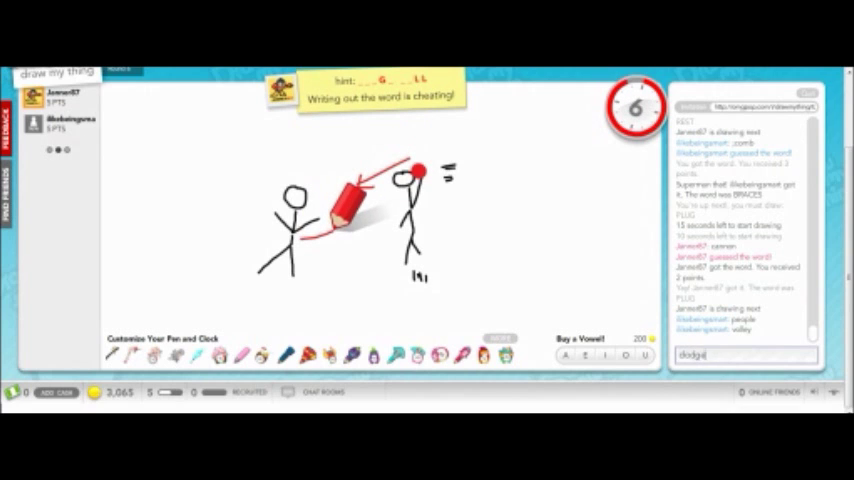
text(ll)
key(Return)
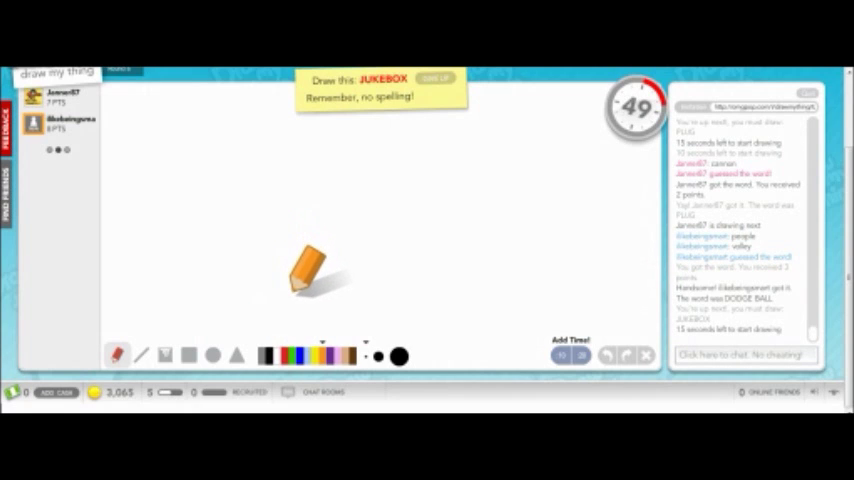
Draw the orange jukebox outline with a divider and window, plus black strokes inside
mouse_move(290, 292)
mouse_down()
mouse_move(440, 265)
mouse_move(285, 298)
mouse_up()
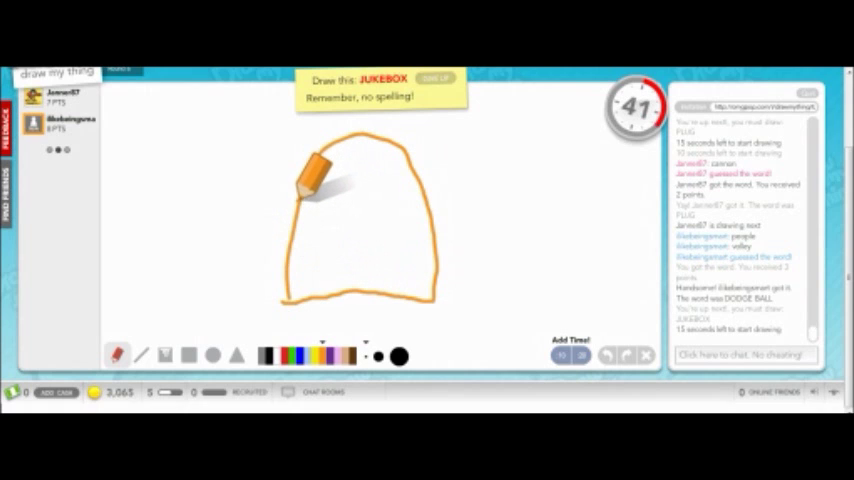
drag(300, 200, 425, 205)
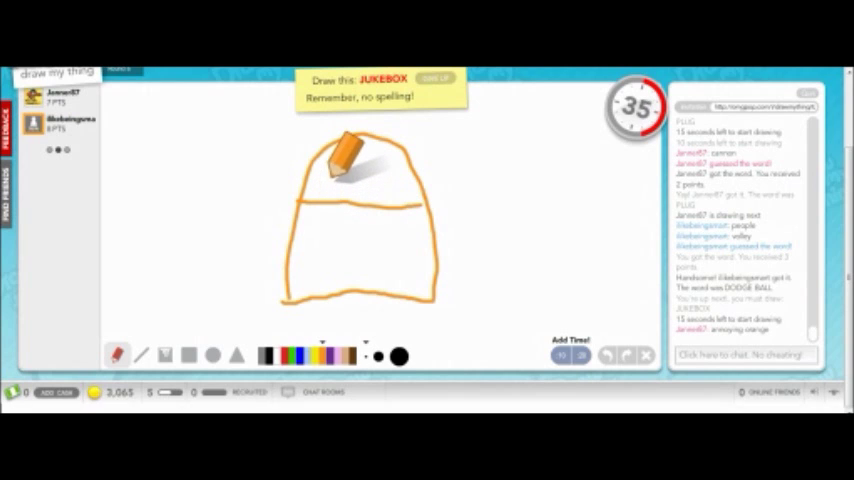
mouse_move(328, 188)
mouse_down()
mouse_move(363, 178)
mouse_move(330, 185)
mouse_up()
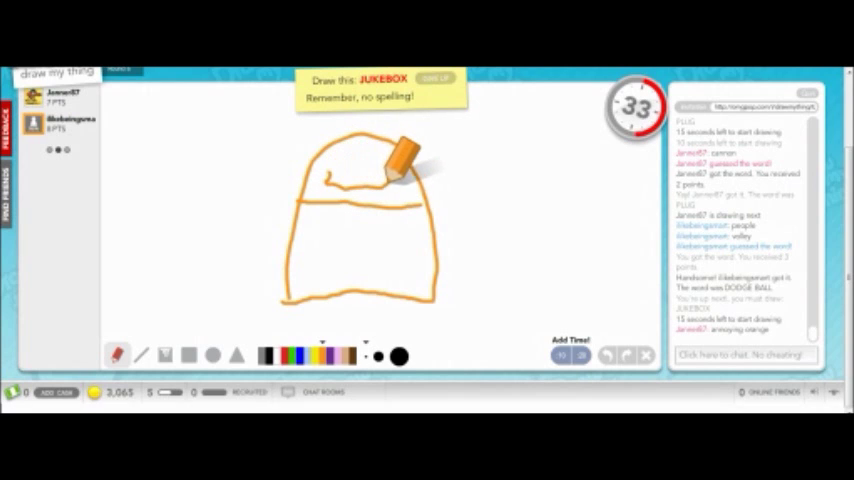
click(266, 355)
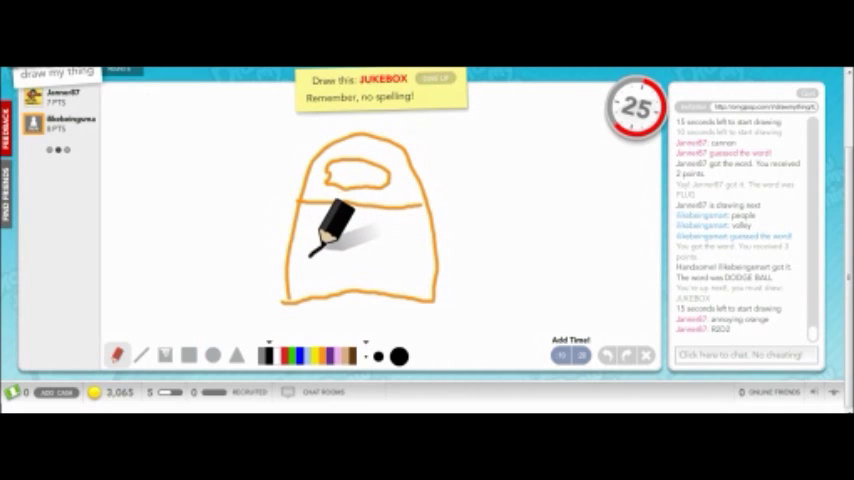
drag(325, 218, 315, 255)
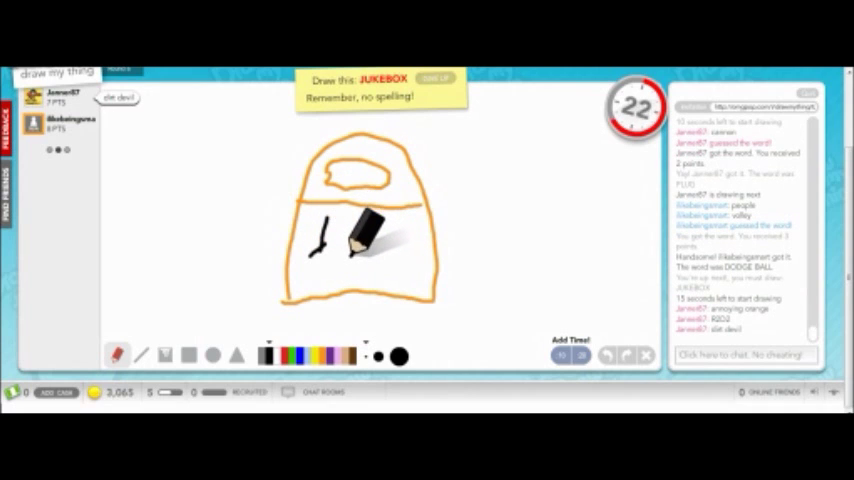
drag(360, 235, 345, 262)
drag(352, 228, 348, 262)
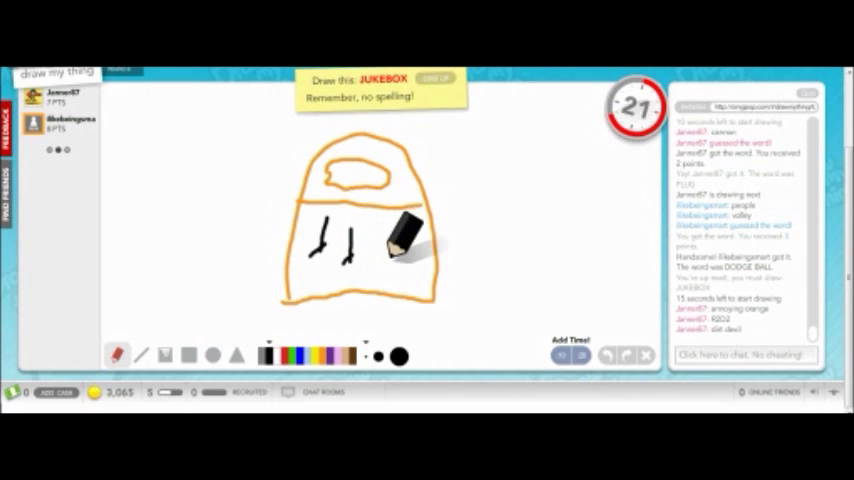
drag(386, 235, 383, 265)
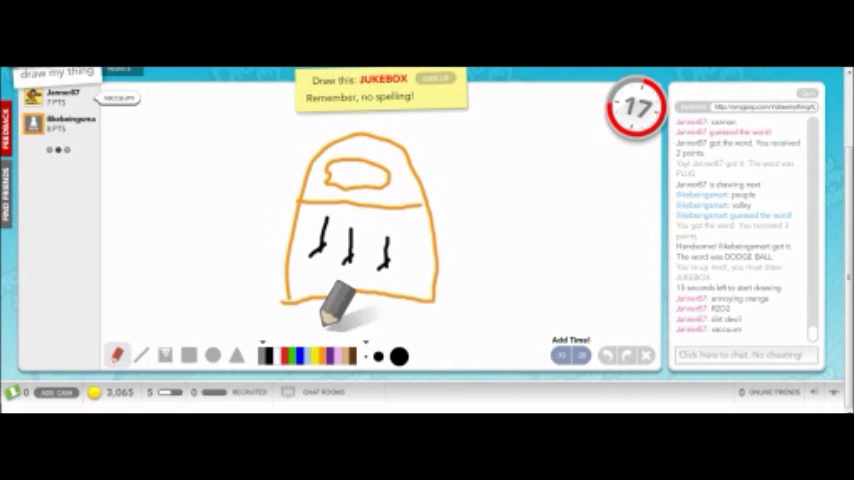
Add dashed sound lines around the jukebox and a final stroke inside
mouse_move(428, 185)
mouse_down()
mouse_move(500, 140)
mouse_move(555, 168)
mouse_up()
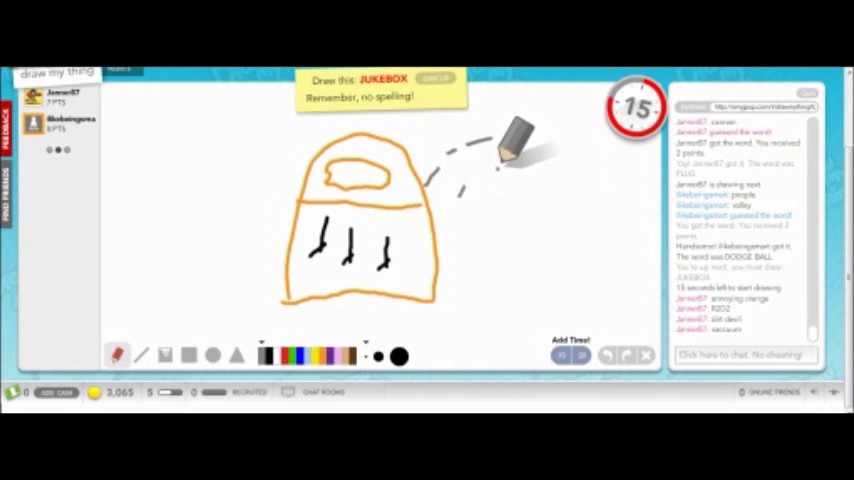
drag(470, 180, 458, 198)
drag(298, 158, 205, 150)
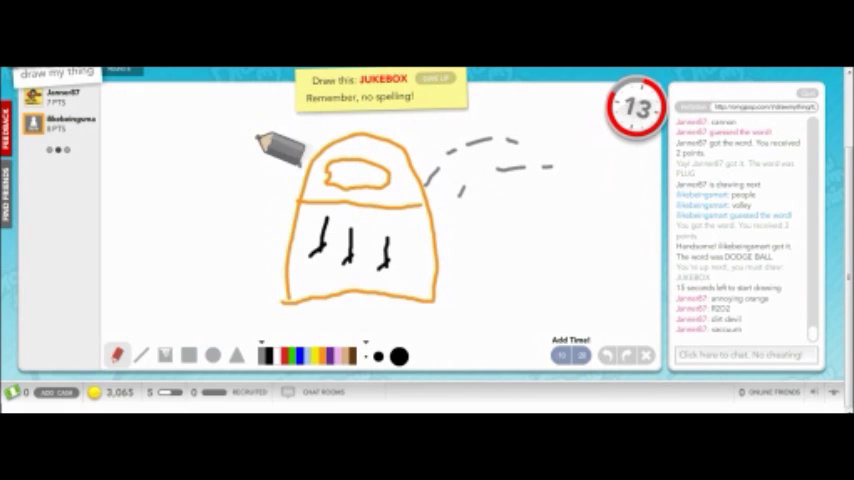
drag(262, 178, 266, 190)
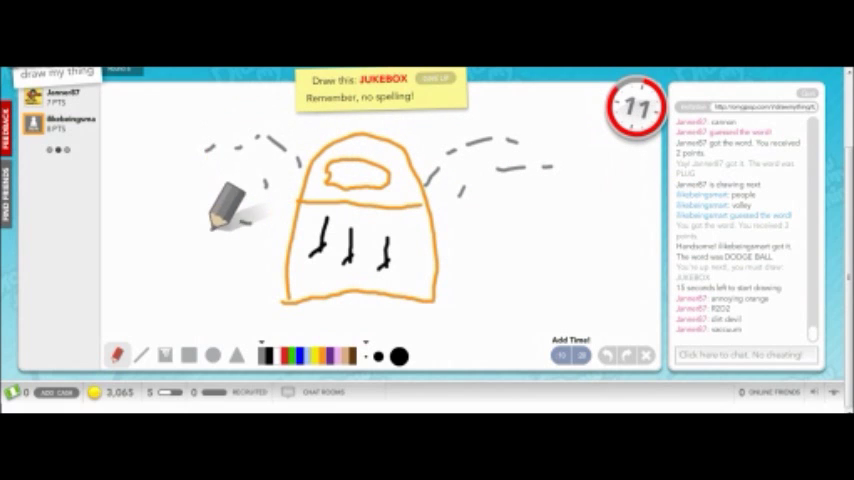
drag(205, 235, 250, 224)
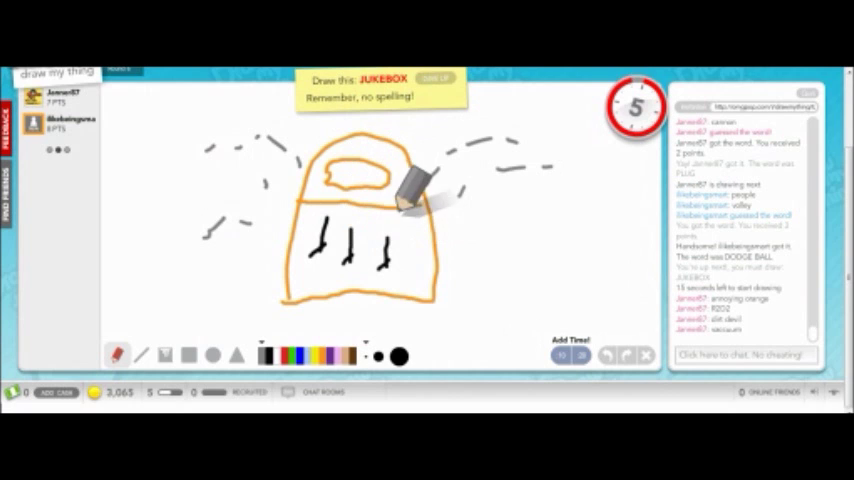
drag(445, 150, 520, 140)
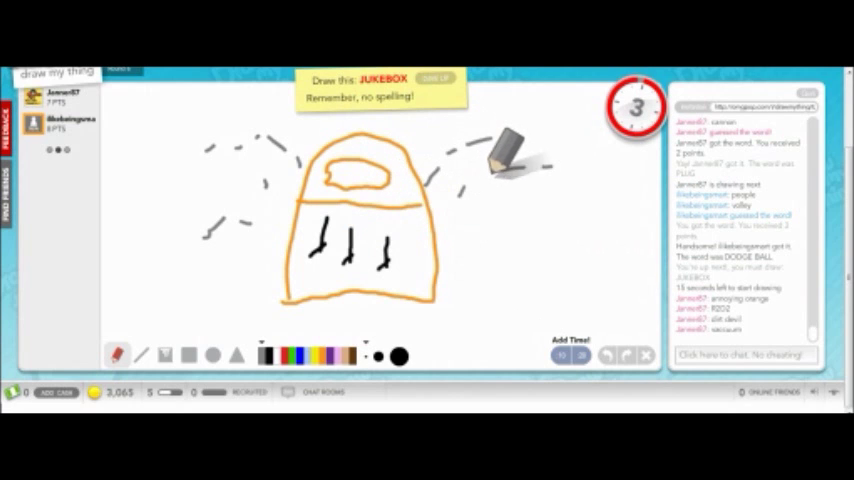
drag(388, 238, 385, 265)
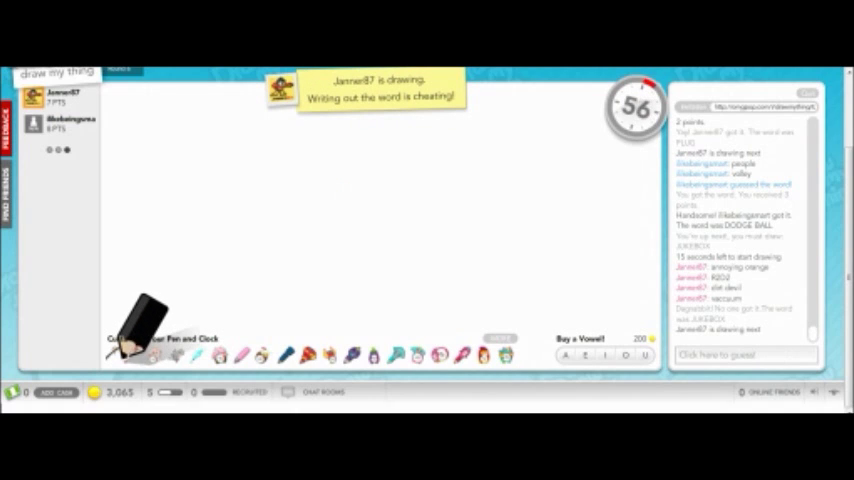
Guess 'west', 'east' and 'that way' for the opponent's arrow drawing
mouse_move(443, 212)
mouse_down()
mouse_move(318, 212)
mouse_move(340, 186)
mouse_move(315, 215)
mouse_move(355, 218)
mouse_up()
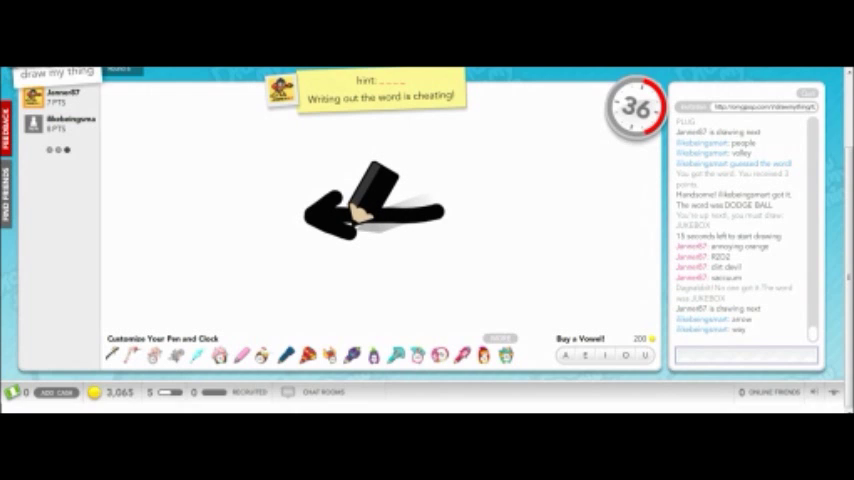
text(est)
key(Return)
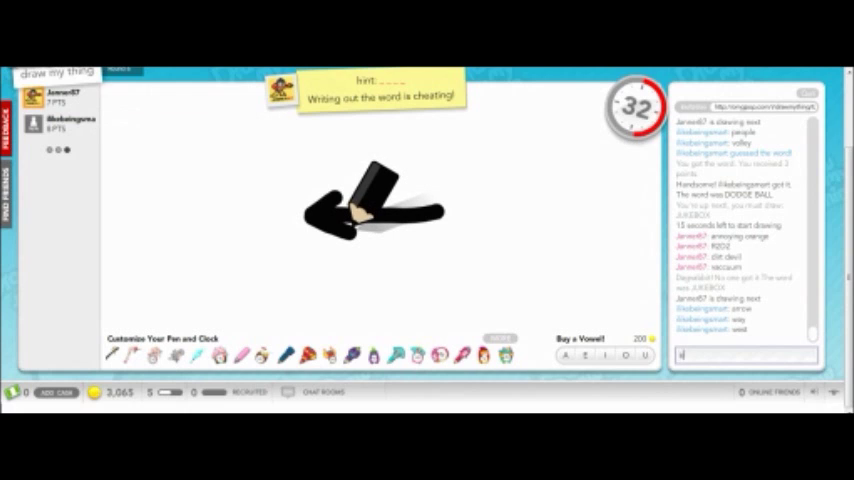
key(Return)
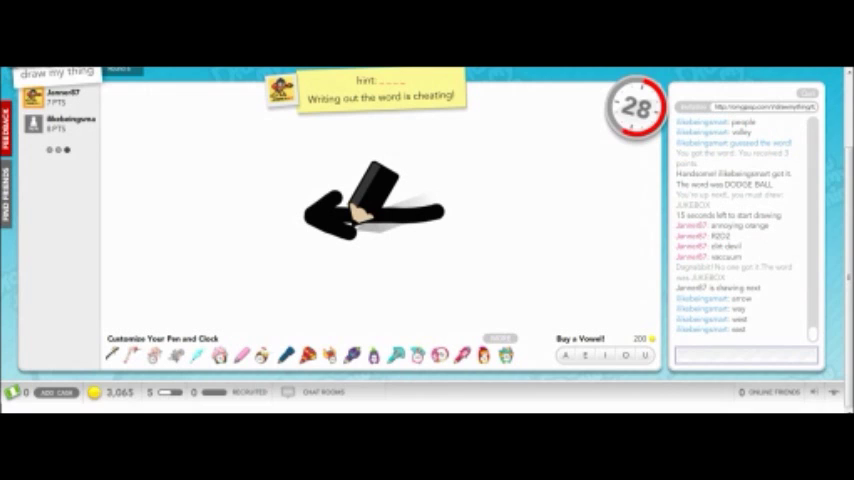
text(thatway)
key(Return)
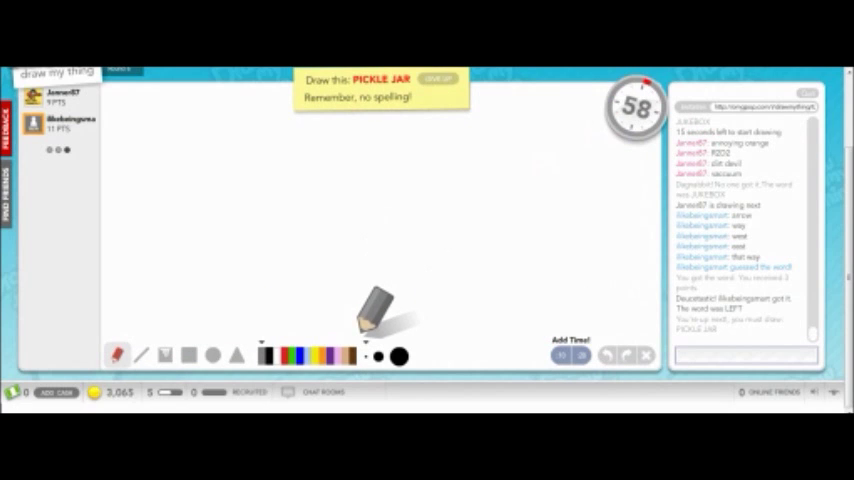
Draw a green pickle jar with a lid and a pickle inside
click(292, 355)
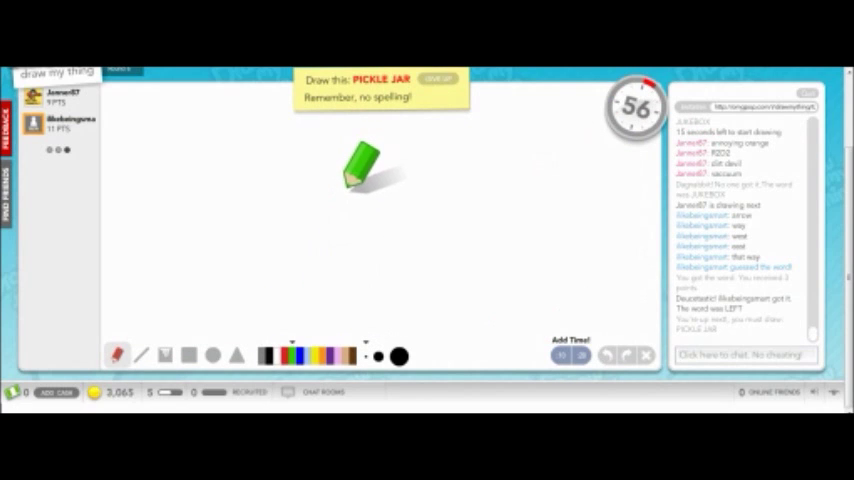
mouse_move(345, 185)
mouse_down()
mouse_move(405, 298)
mouse_move(410, 178)
mouse_move(345, 185)
mouse_move(340, 165)
mouse_move(415, 158)
mouse_move(415, 185)
mouse_up()
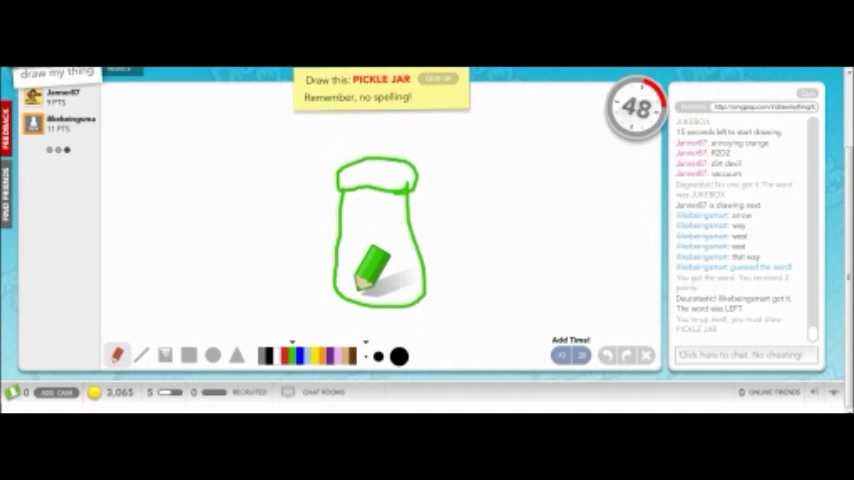
mouse_move(352, 292)
mouse_down()
mouse_move(362, 215)
mouse_move(355, 235)
mouse_move(370, 245)
mouse_move(355, 290)
mouse_move(380, 285)
mouse_move(385, 272)
mouse_move(373, 228)
mouse_move(378, 290)
mouse_move(388, 246)
mouse_up()
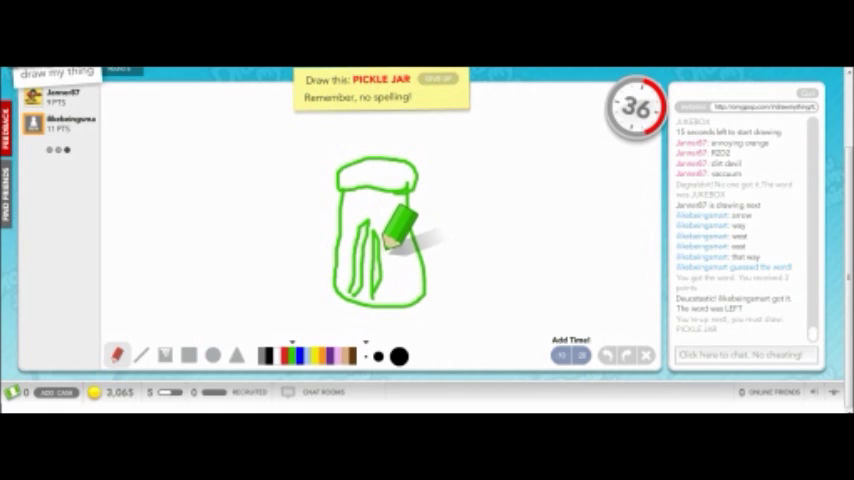
mouse_move(400, 225)
mouse_down()
mouse_move(408, 250)
mouse_move(412, 238)
mouse_move(400, 245)
mouse_move(408, 245)
mouse_move(402, 258)
mouse_move(410, 240)
mouse_move(408, 258)
mouse_up()
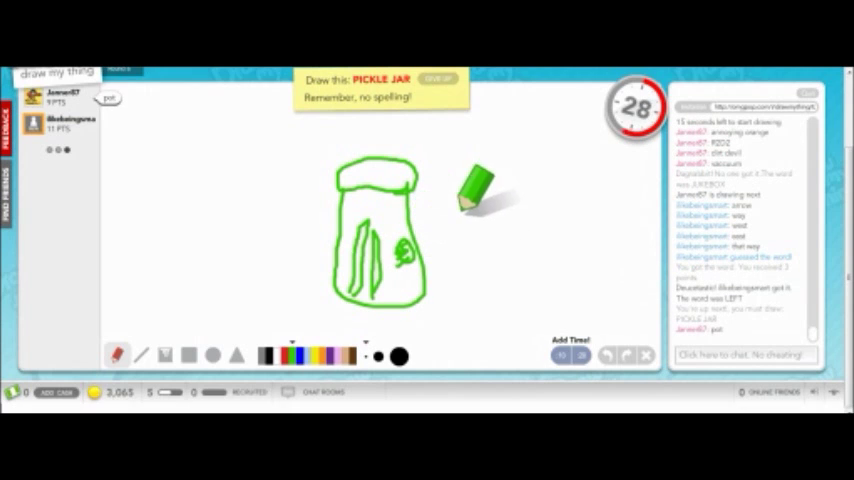
drag(397, 180, 405, 188)
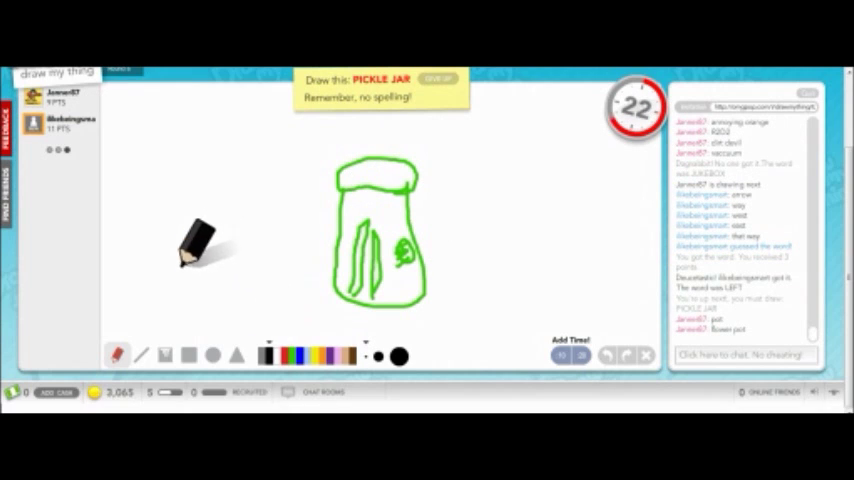
Draw a black dish left of the jar topped with red, green and black scribbles
mouse_move(185, 260)
mouse_down()
mouse_move(228, 282)
mouse_move(248, 318)
mouse_up()
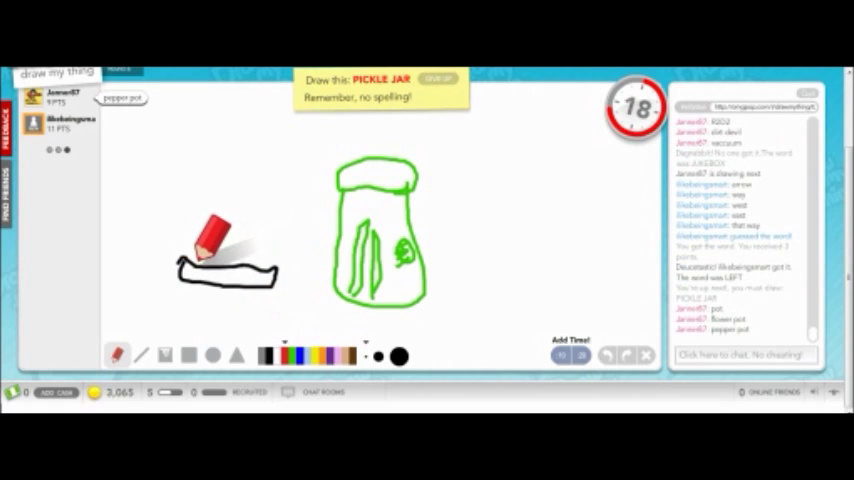
mouse_move(186, 258)
mouse_down()
mouse_move(275, 266)
mouse_move(193, 266)
mouse_up()
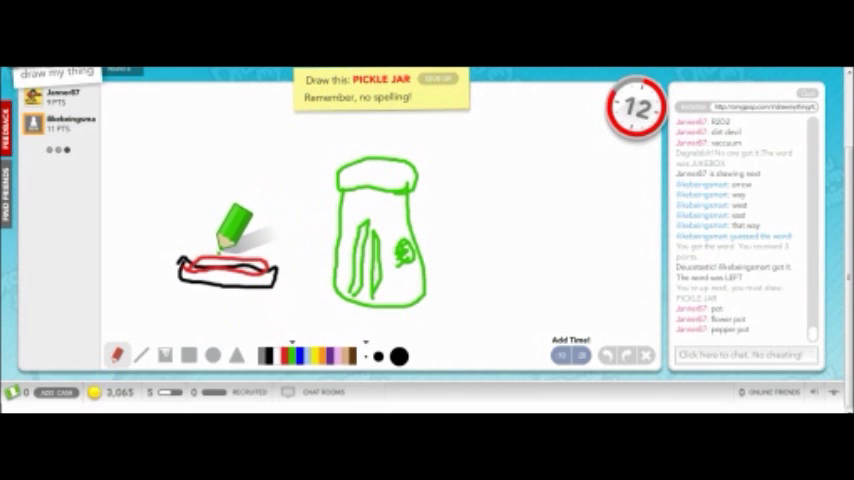
mouse_move(222, 240)
mouse_down()
mouse_move(265, 262)
mouse_move(195, 262)
mouse_move(250, 255)
mouse_up()
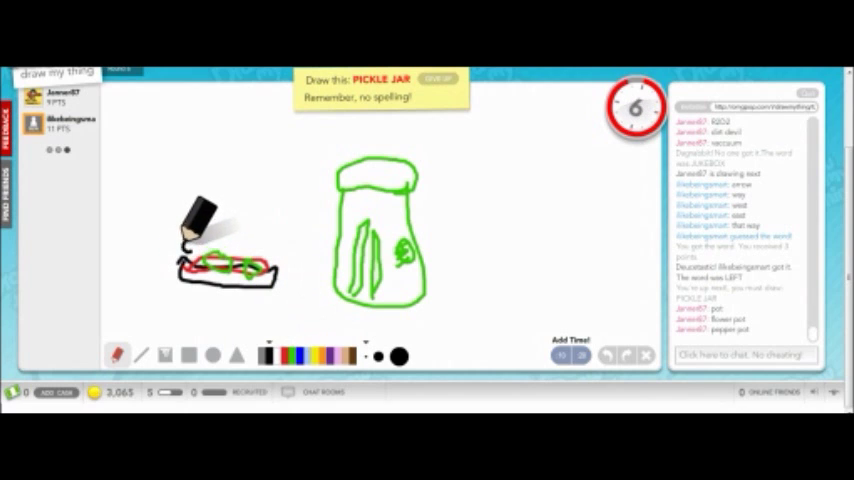
mouse_move(200, 255)
mouse_down()
mouse_move(265, 250)
mouse_move(240, 262)
mouse_up()
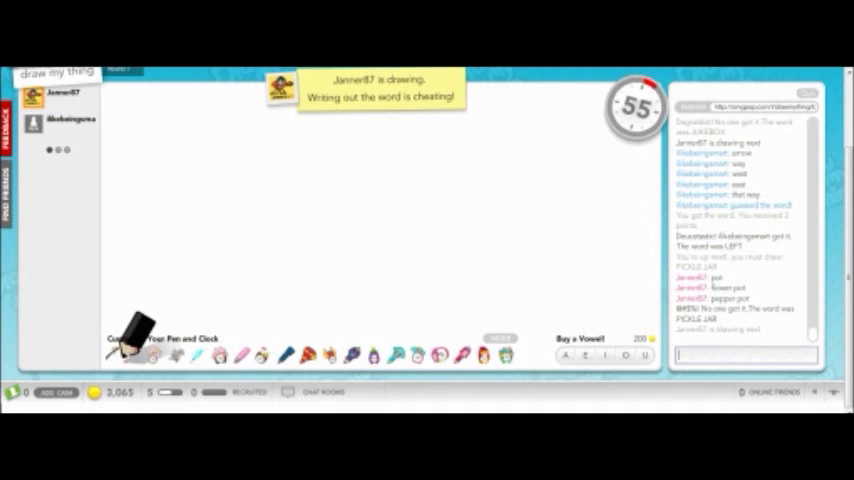
Follow the opponent's labelled box drawing on the canvas until BOOKCASE is revealed
mouse_move(278, 190)
mouse_down()
mouse_move(305, 282)
mouse_move(375, 286)
mouse_move(368, 188)
mouse_move(280, 188)
mouse_up()
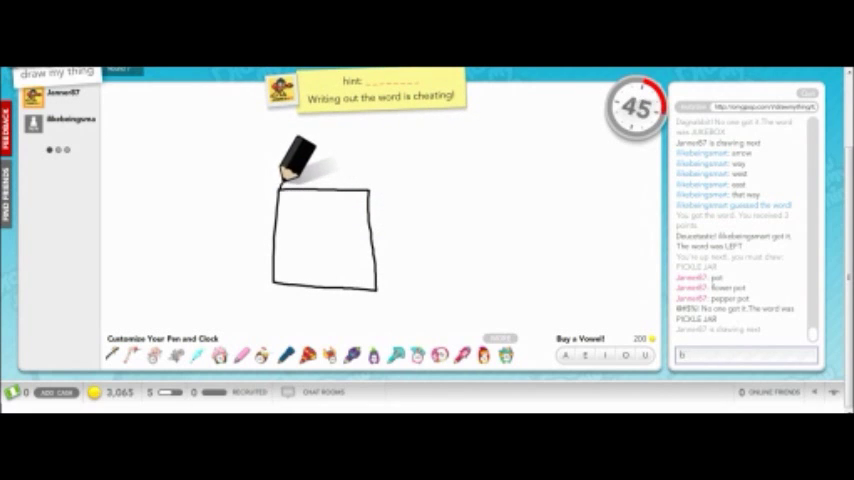
drag(285, 182, 372, 182)
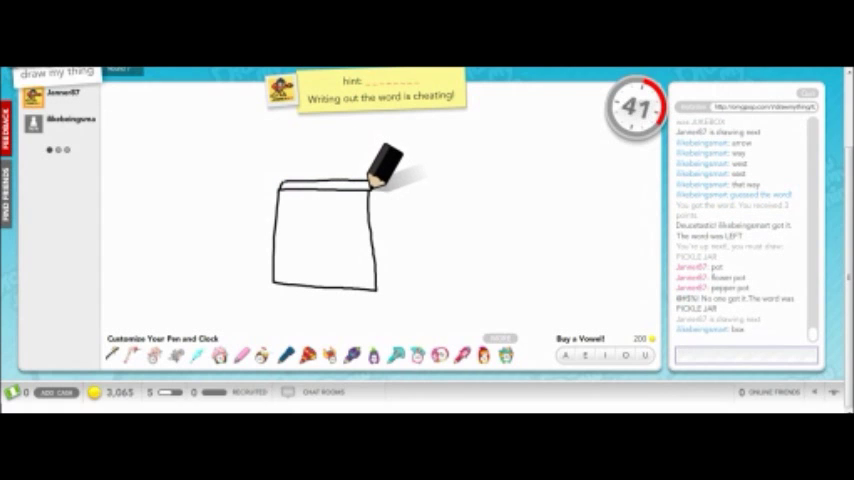
drag(378, 180, 388, 285)
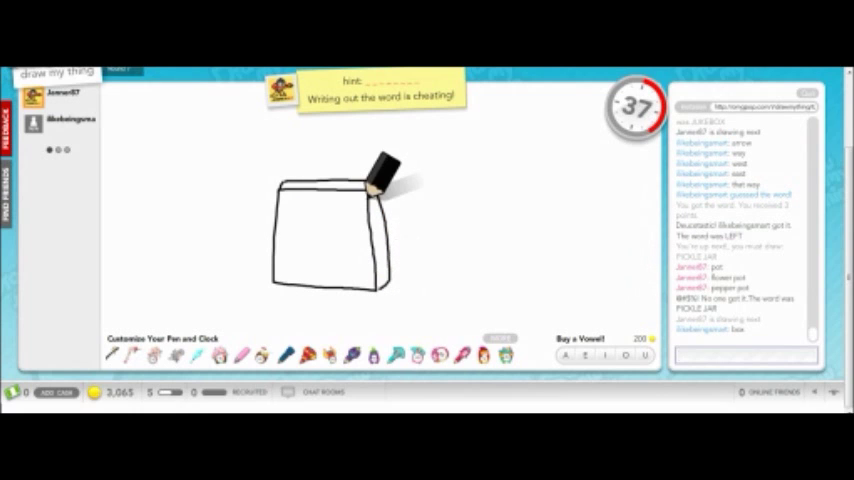
drag(380, 200, 388, 268)
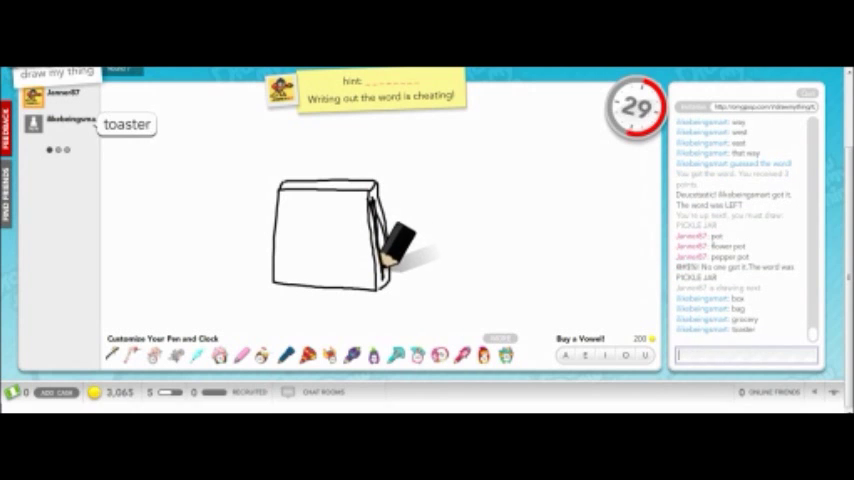
drag(290, 185, 355, 178)
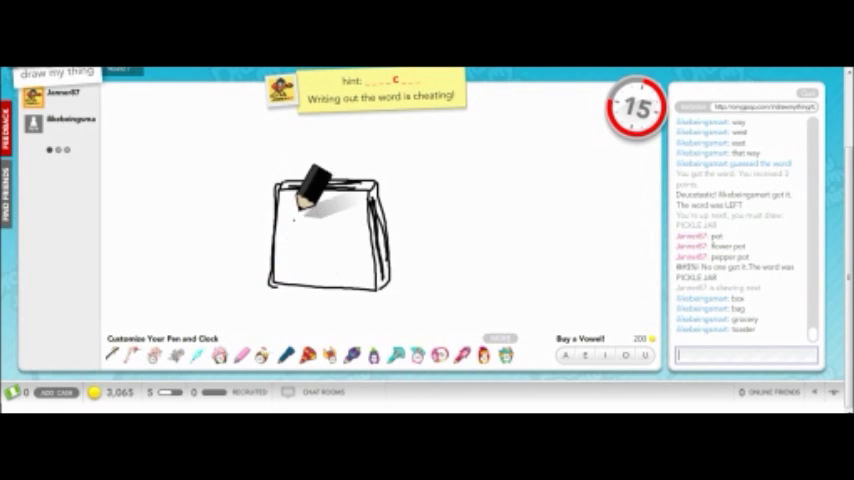
mouse_move(292, 219)
mouse_down()
mouse_move(302, 216)
mouse_move(314, 236)
mouse_move(320, 224)
mouse_move(346, 232)
mouse_move(368, 155)
mouse_up()
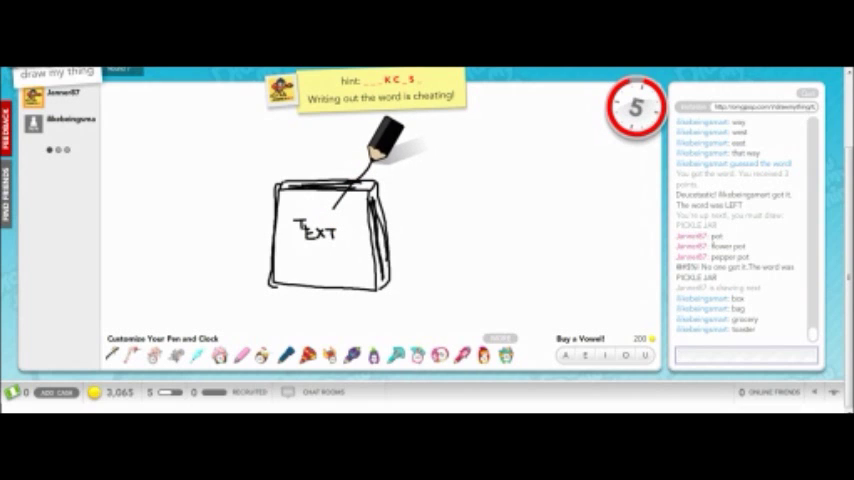
drag(355, 185, 345, 205)
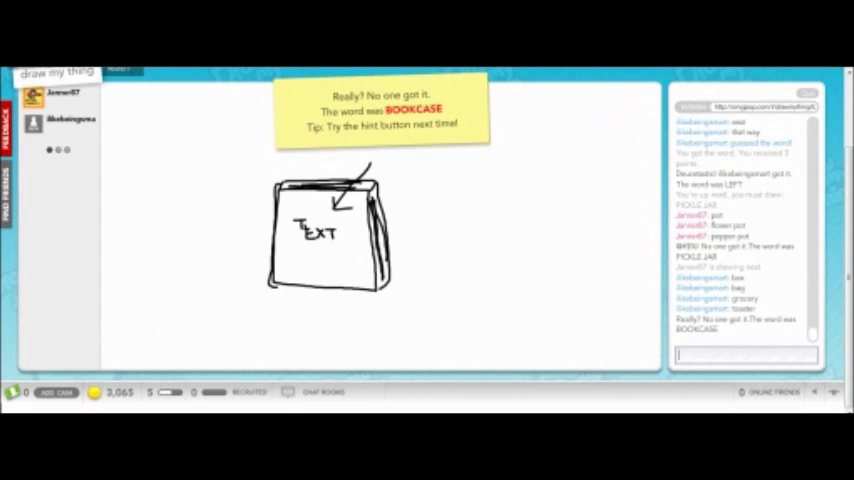
Sketch the parrot's body, neck, feathered wing, beak and dotted eye
click(815, 390)
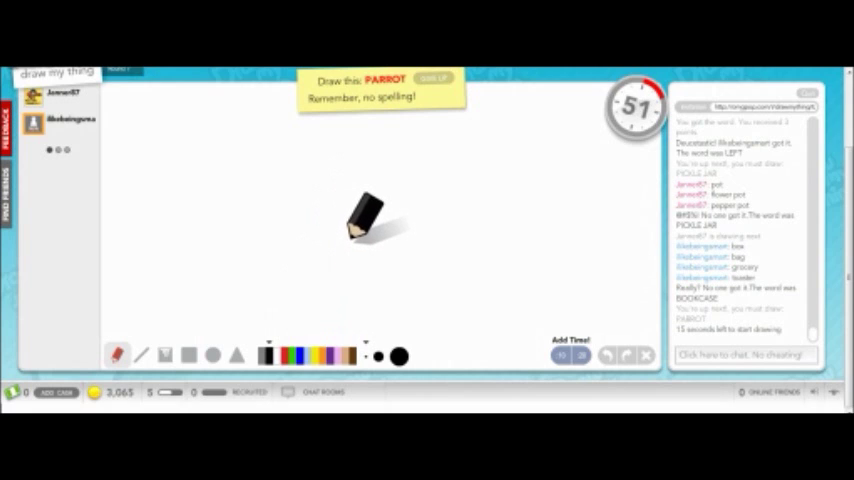
mouse_move(325, 258)
mouse_down()
mouse_move(365, 270)
mouse_move(362, 252)
mouse_move(398, 255)
mouse_move(395, 268)
mouse_move(405, 240)
mouse_move(430, 235)
mouse_move(422, 253)
mouse_move(438, 240)
mouse_move(432, 265)
mouse_up()
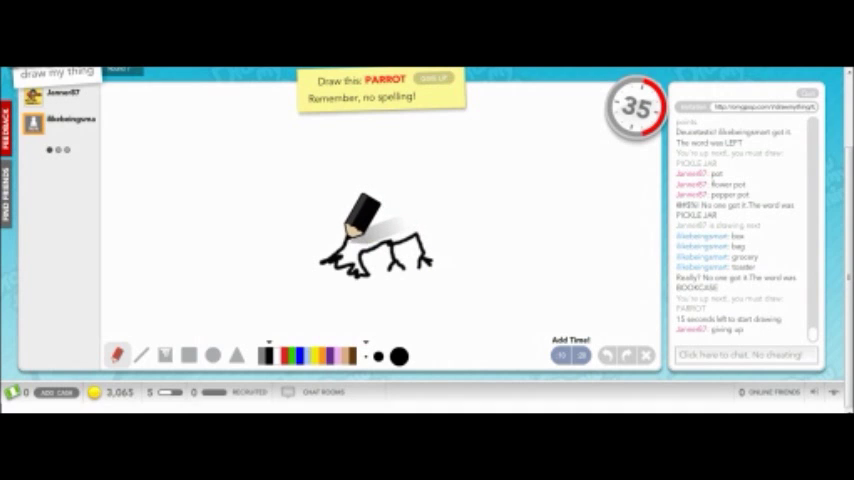
mouse_move(345, 235)
mouse_down()
mouse_move(455, 118)
mouse_move(500, 145)
mouse_move(483, 198)
mouse_move(430, 255)
mouse_up()
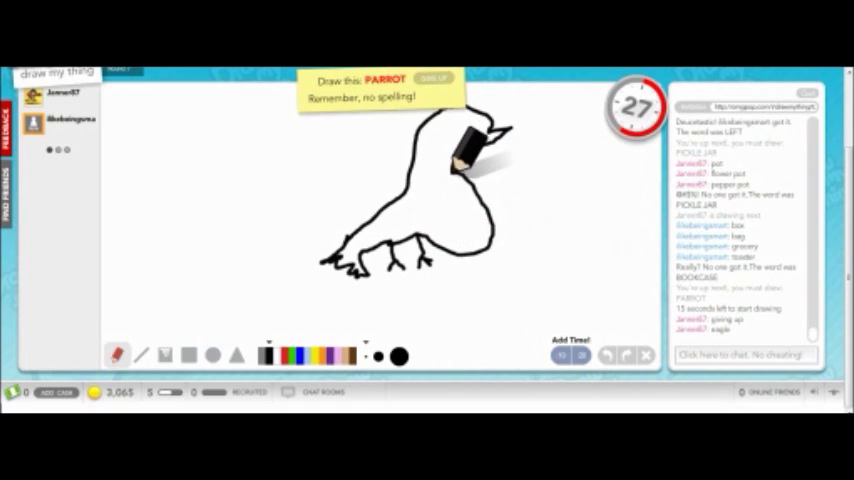
drag(460, 160, 468, 178)
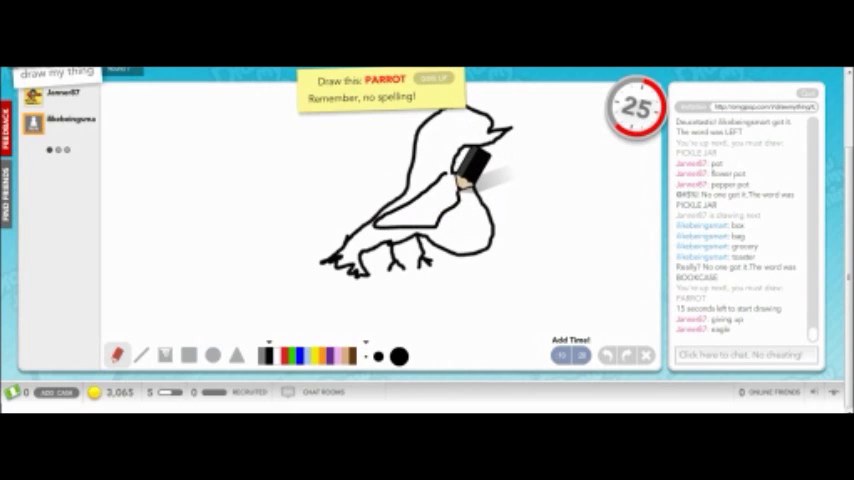
mouse_move(468, 178)
mouse_down()
mouse_move(432, 198)
mouse_move(470, 180)
mouse_up()
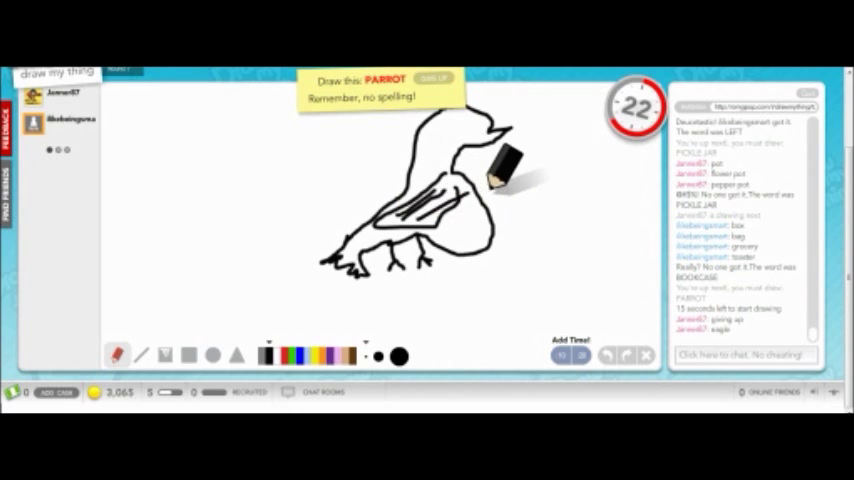
drag(495, 128, 490, 145)
click(464, 118)
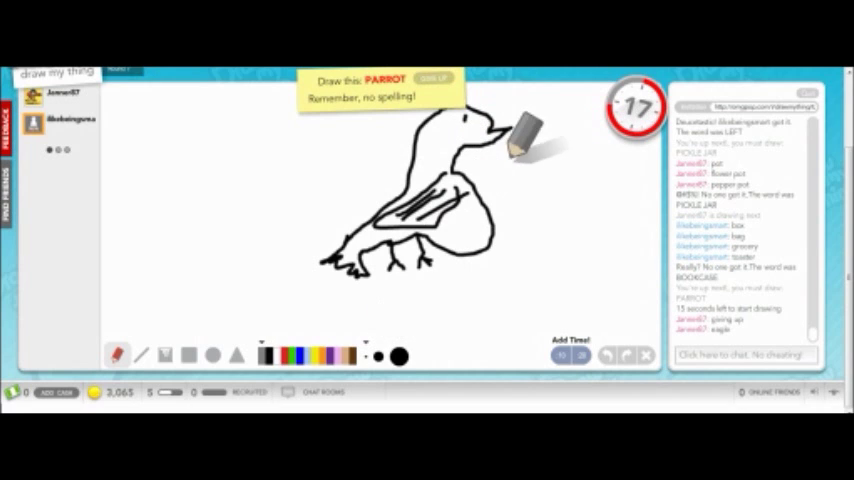
Add a speech bubble from the beak reading 'Polly' with more words below
mouse_move(520, 130)
mouse_down()
mouse_move(640, 115)
mouse_move(520, 135)
mouse_move(540, 160)
mouse_up()
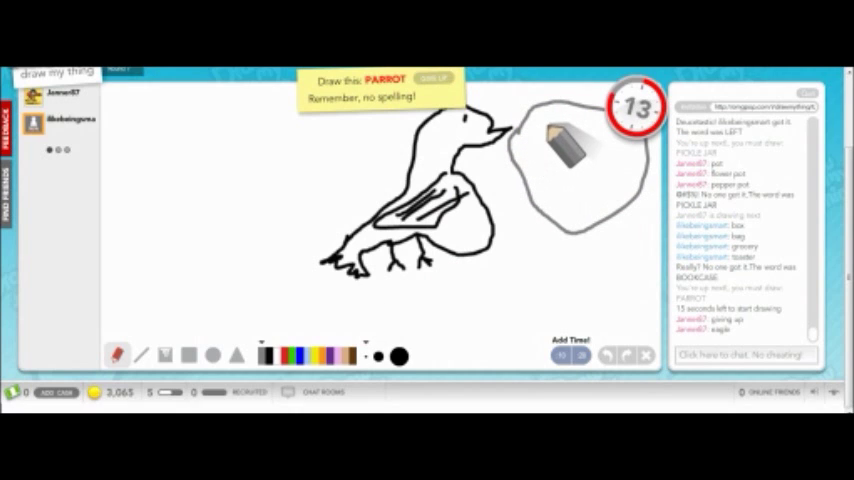
mouse_move(540, 135)
mouse_down()
mouse_move(545, 115)
mouse_move(612, 145)
mouse_up()
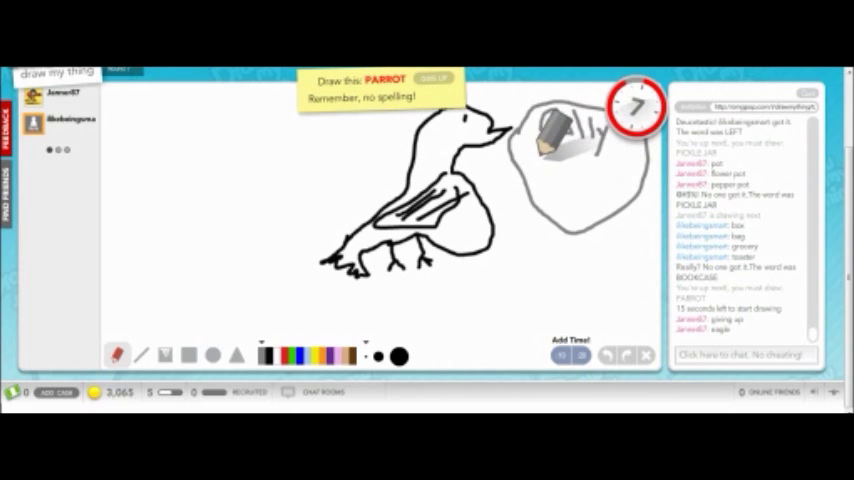
drag(535, 150, 585, 172)
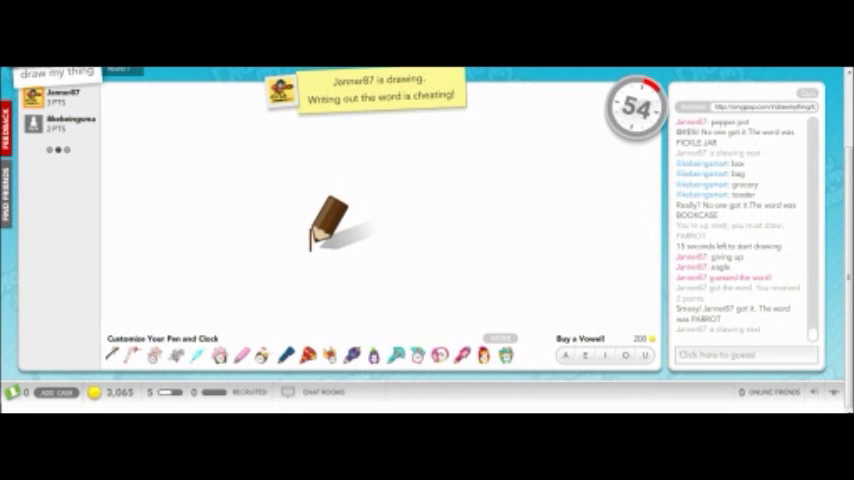
Submit 'bench' as the guess for the opponent's drawing
drag(310, 228, 310, 250)
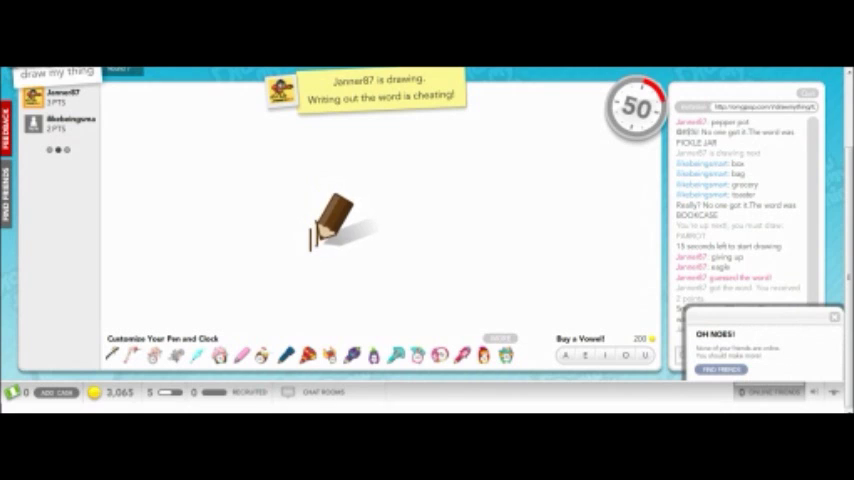
mouse_move(318, 222)
mouse_down()
mouse_move(318, 248)
mouse_move(392, 228)
mouse_up()
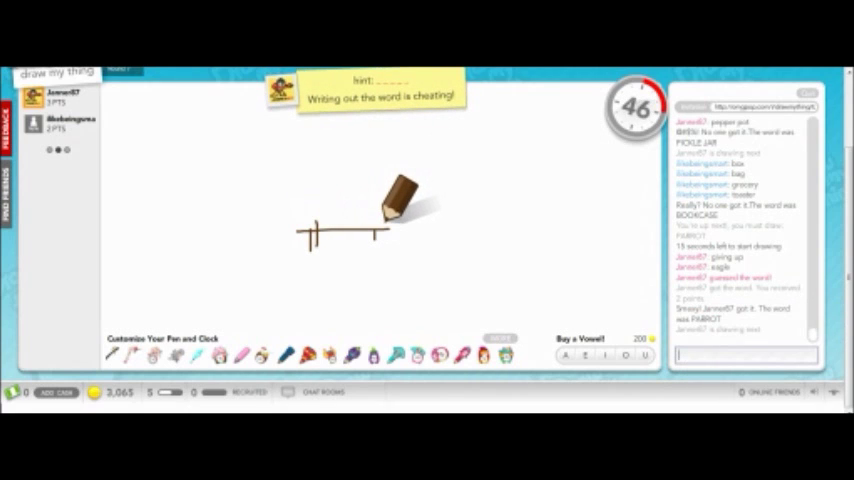
drag(383, 224, 385, 244)
text(bench)
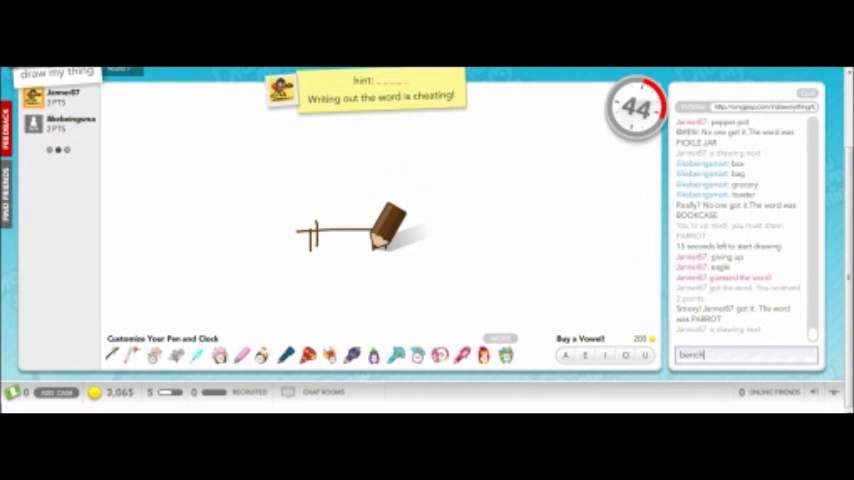
key(Return)
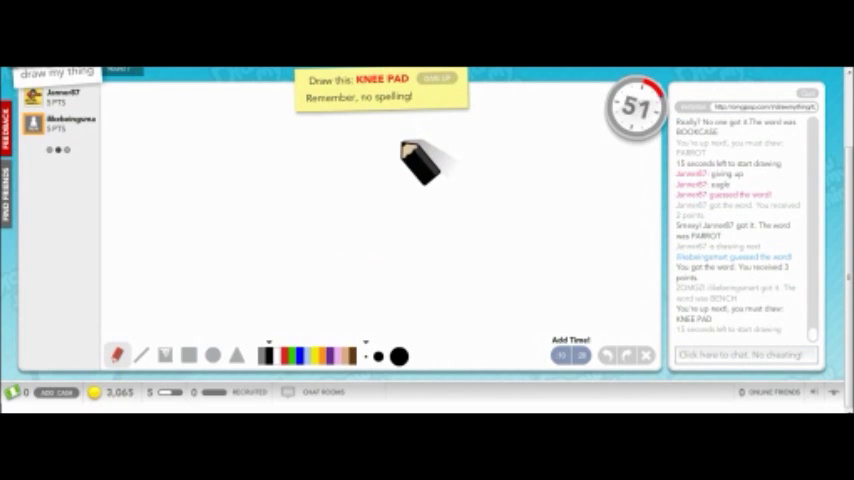
Draw a black leg outline with a scribbled knee pad and upper and lower straps
mouse_move(398, 135)
mouse_down()
mouse_move(348, 268)
mouse_move(390, 335)
mouse_move(435, 145)
mouse_up()
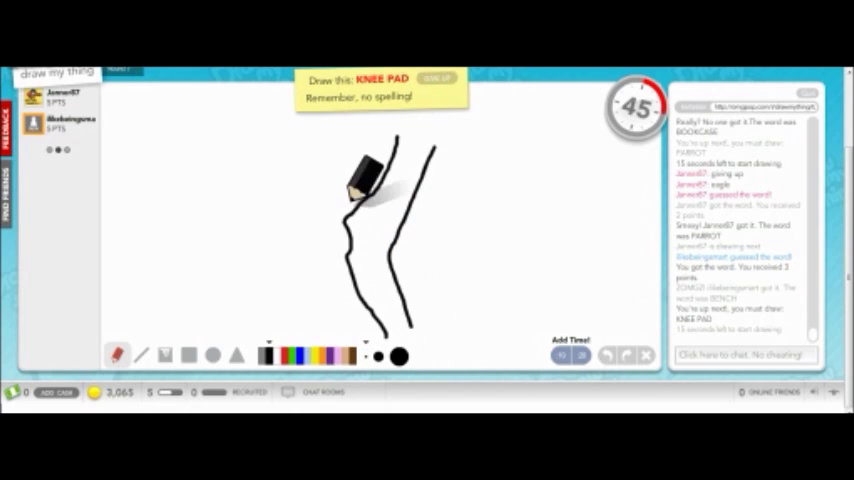
mouse_move(352, 208)
mouse_down()
mouse_move(345, 258)
mouse_move(345, 210)
mouse_move(348, 250)
mouse_move(355, 215)
mouse_up()
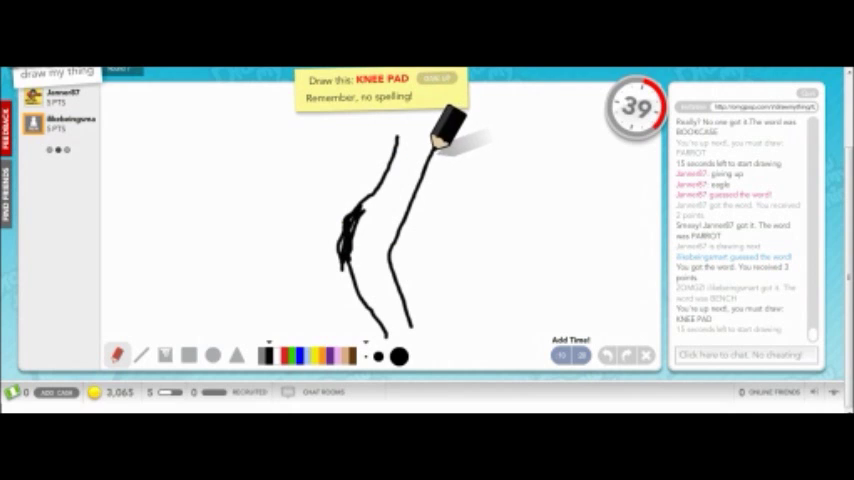
drag(433, 148, 442, 200)
drag(437, 170, 495, 338)
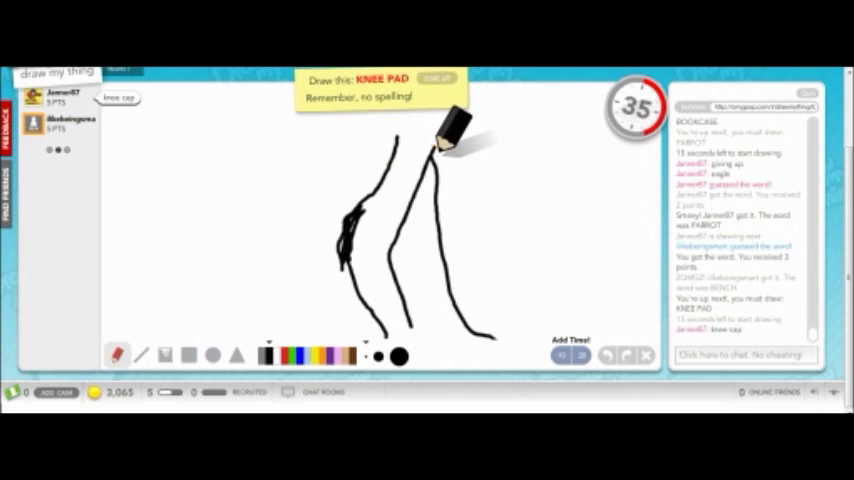
drag(505, 298, 497, 150)
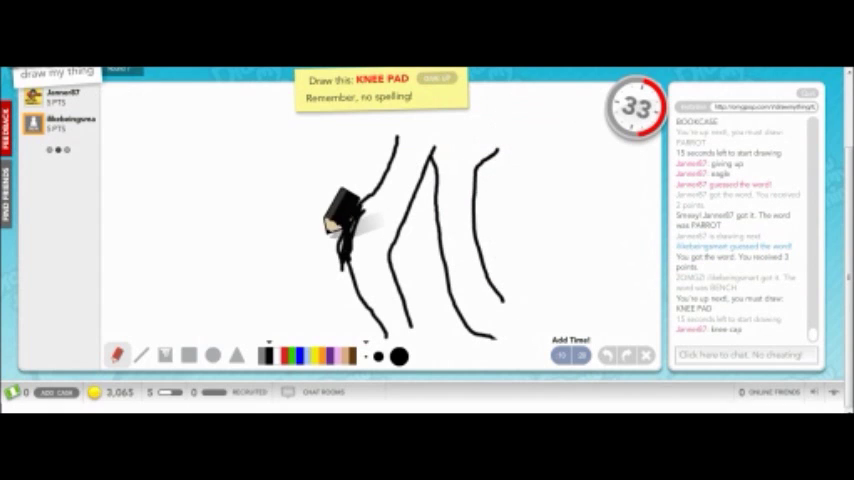
mouse_move(350, 230)
mouse_down()
mouse_move(345, 215)
mouse_move(410, 210)
mouse_up()
drag(345, 265, 400, 262)
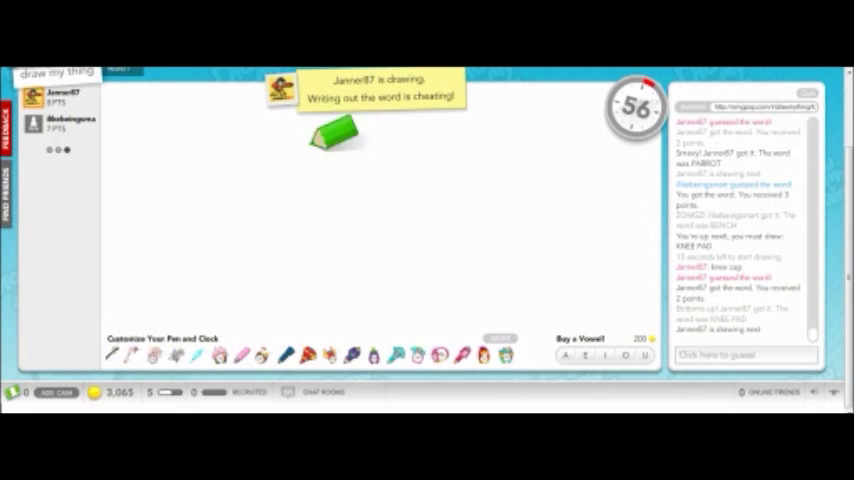
Follow the opponent's green drawing and guess it as dinosaur
drag(277, 172, 320, 170)
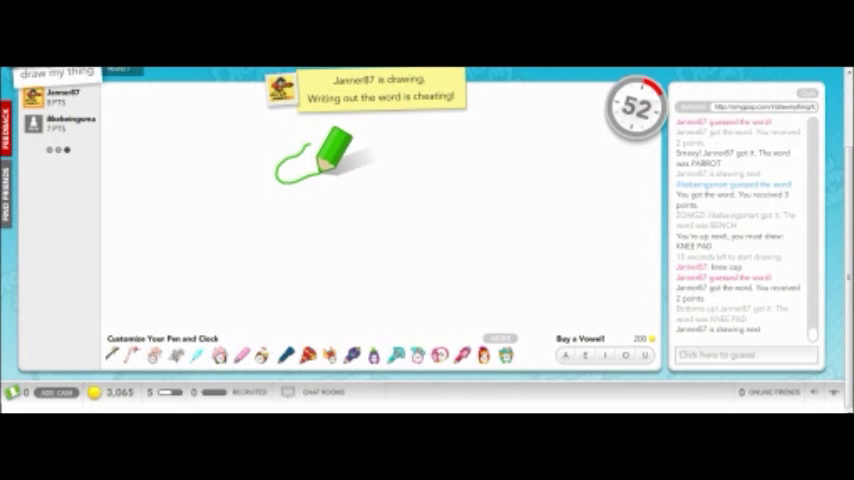
mouse_move(320, 170)
mouse_down()
mouse_move(350, 152)
mouse_move(385, 192)
mouse_move(508, 172)
mouse_up()
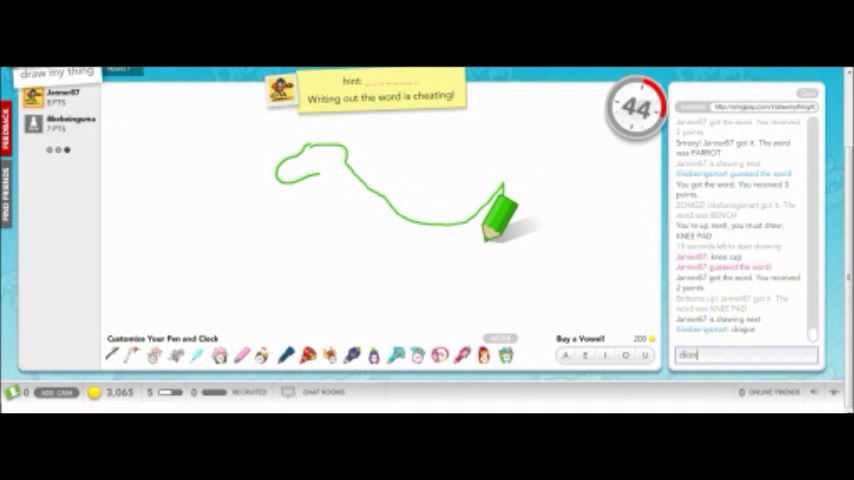
mouse_move(508, 172)
mouse_down()
mouse_move(478, 238)
mouse_move(436, 284)
mouse_up()
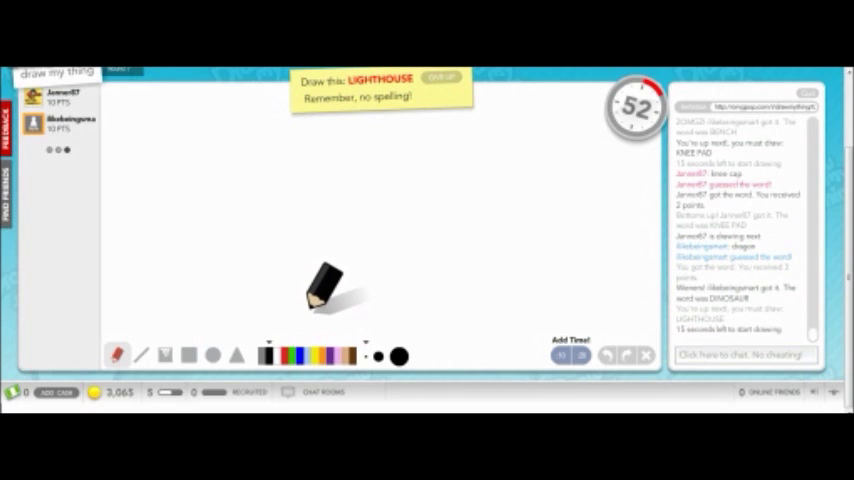
Draw the black lighthouse tower with a square window near the top
mouse_move(305, 312)
mouse_down()
mouse_move(326, 120)
mouse_move(422, 116)
mouse_move(432, 322)
mouse_up()
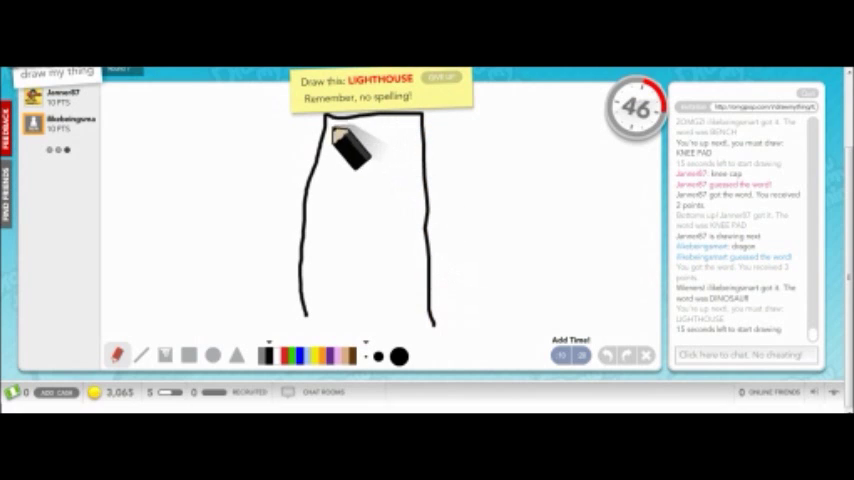
mouse_move(326, 120)
mouse_down()
mouse_move(444, 110)
mouse_move(434, 124)
mouse_up()
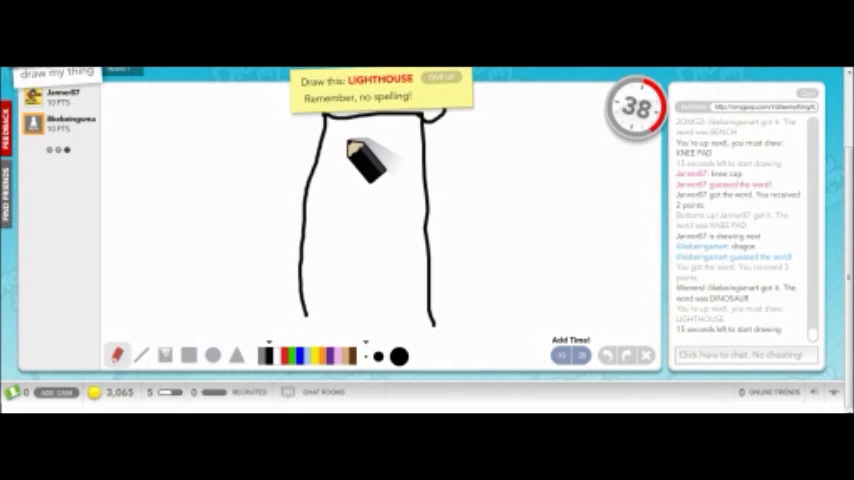
drag(342, 135, 344, 168)
mouse_move(340, 133)
mouse_down()
mouse_move(392, 170)
mouse_move(342, 178)
mouse_up()
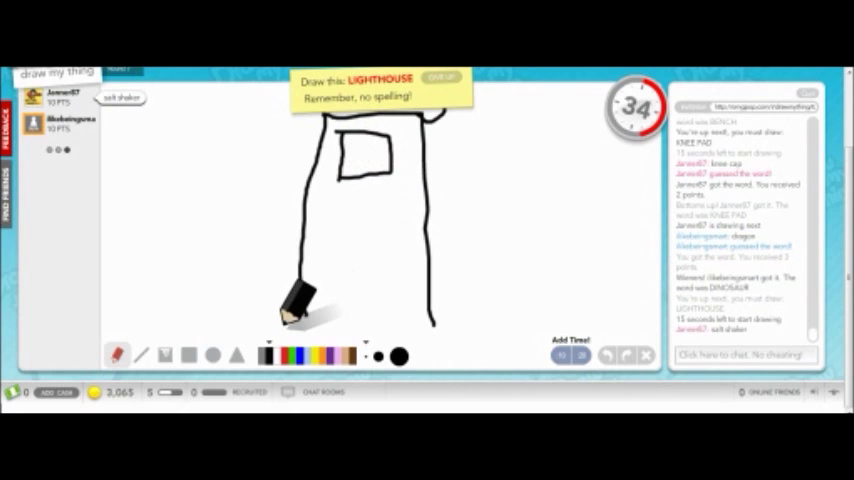
Fill the window with yellow and draw yellow light beams on both sides of the tower
mouse_move(358, 145)
mouse_down()
mouse_move(362, 162)
mouse_move(358, 150)
mouse_move(218, 125)
mouse_move(220, 175)
mouse_up()
drag(350, 165, 230, 195)
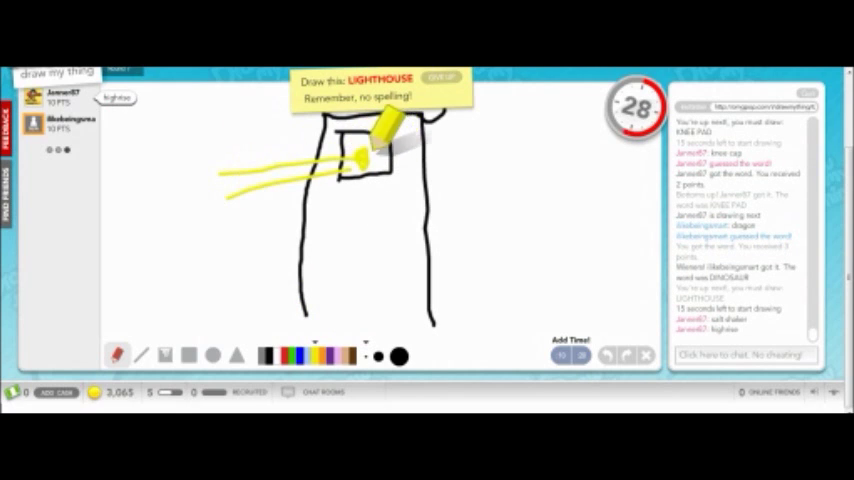
mouse_move(355, 155)
mouse_down()
mouse_move(200, 150)
mouse_move(195, 220)
mouse_up()
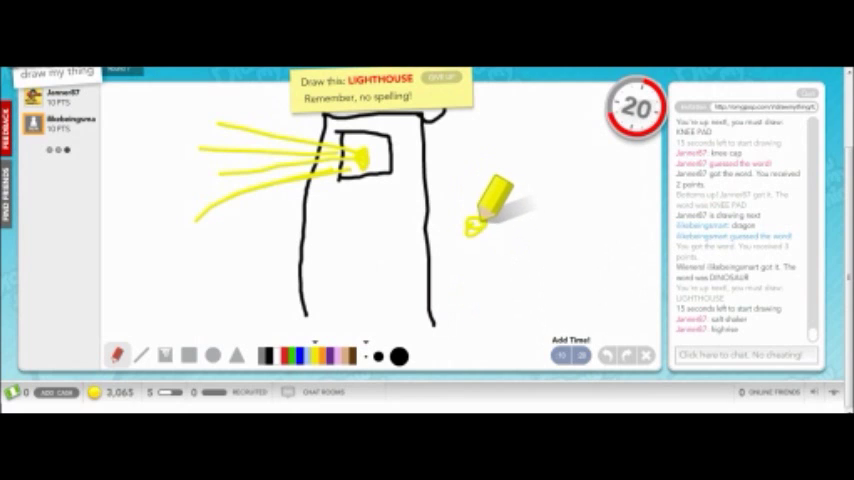
drag(475, 225, 445, 280)
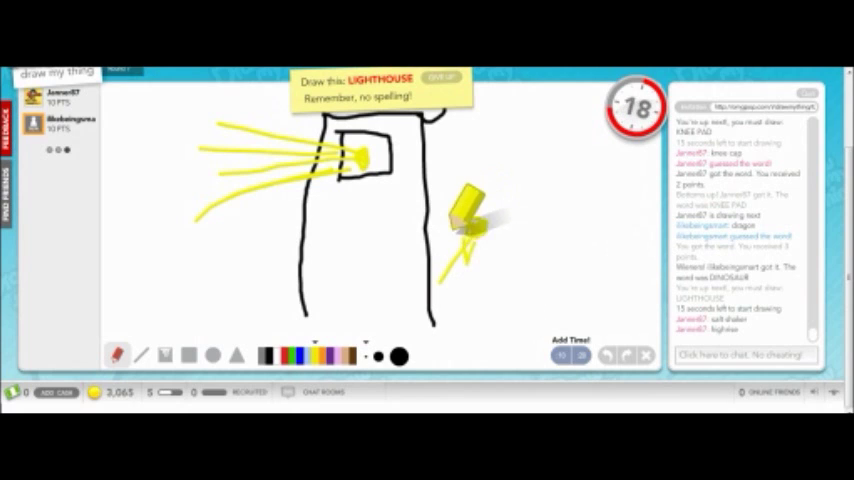
drag(430, 150, 475, 138)
drag(405, 175, 490, 170)
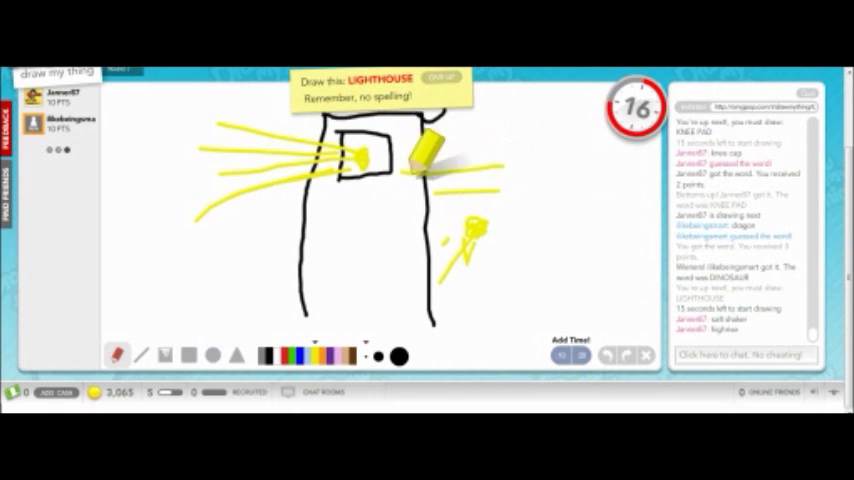
drag(440, 195, 505, 188)
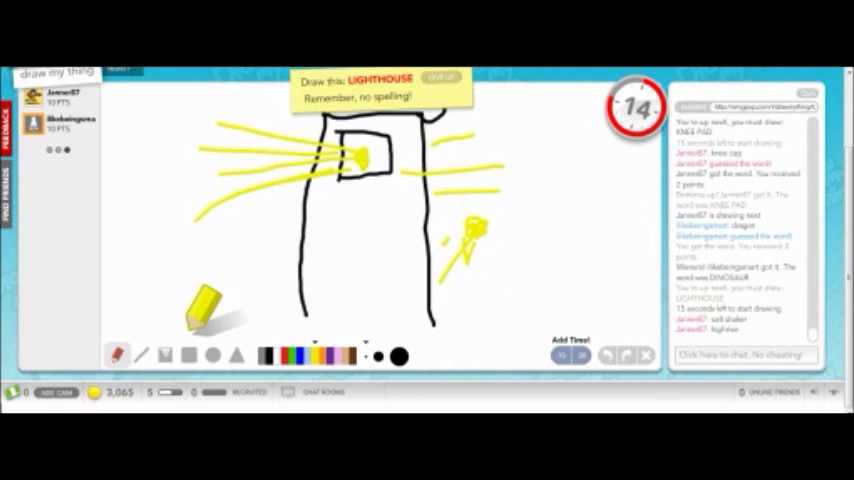